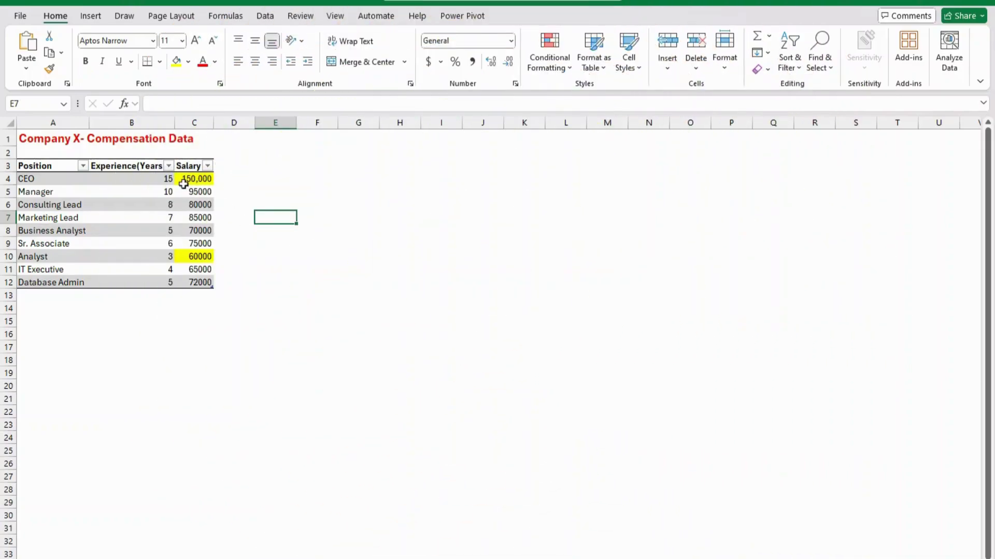
Review the compensation table's positions, experience and salaries, including the highlighted highest salary in C4 and lowest in C10.
{"action": "left_click", "coordinate": [49, 177]}
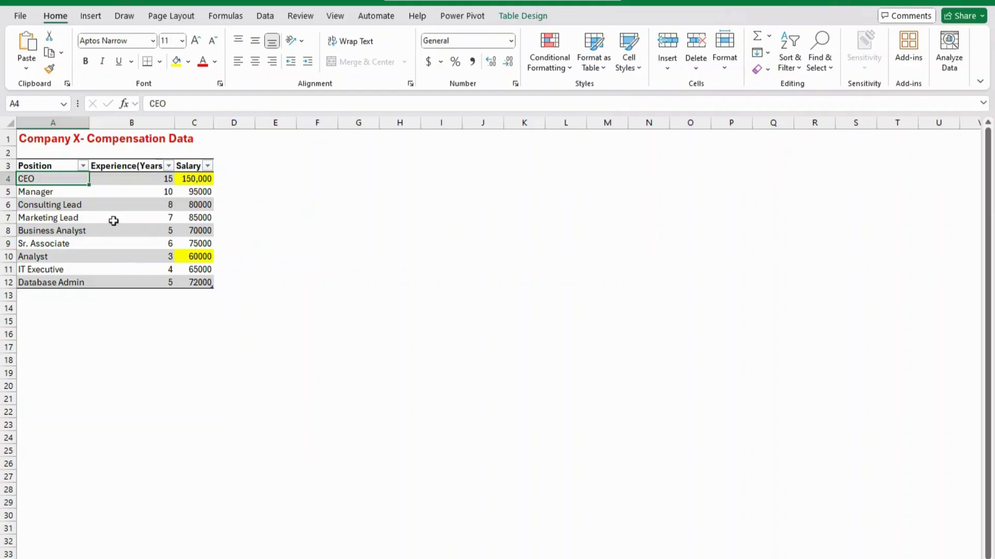
{"action": "left_click", "coordinate": [73, 194]}
{"action": "left_click", "coordinate": [61, 205]}
{"action": "left_click", "coordinate": [56, 218]}
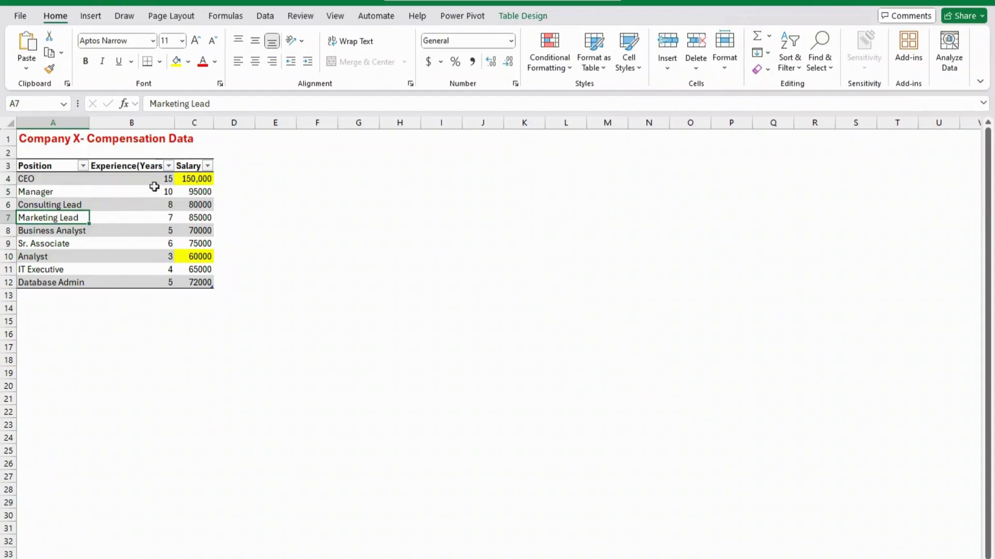
{"action": "left_click_drag", "start_coordinate": [164, 179], "coordinate": [157, 237]}
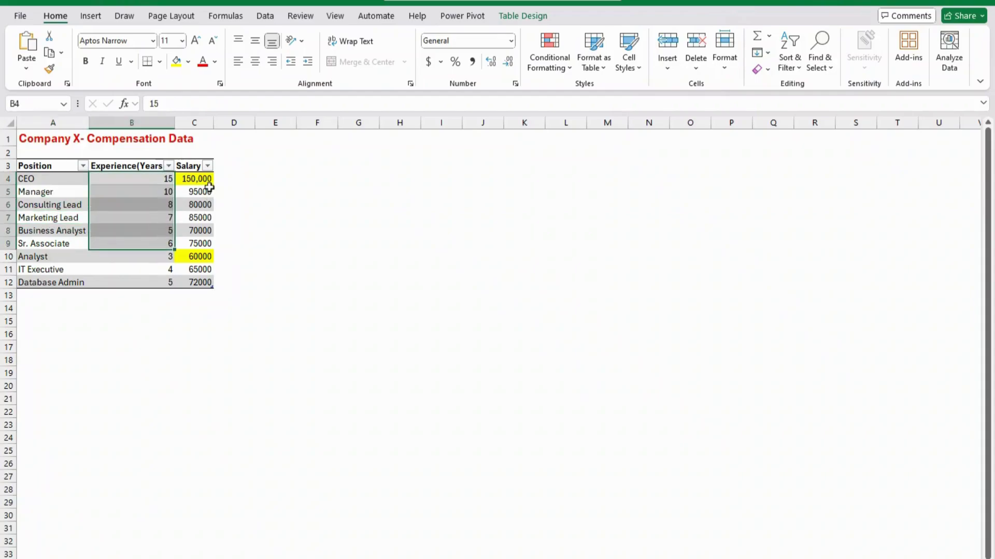
{"action": "left_click", "coordinate": [207, 182]}
{"action": "left_click", "coordinate": [201, 229]}
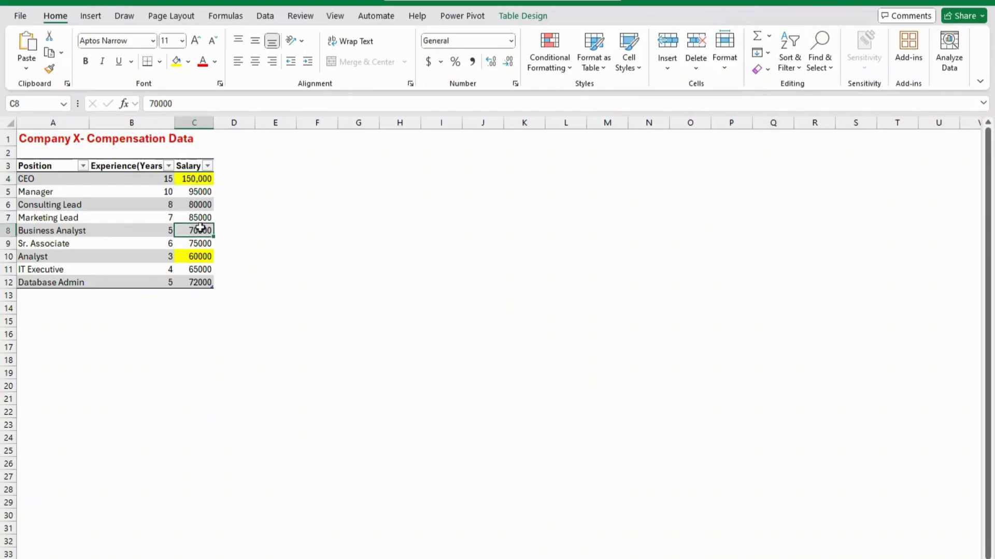
{"action": "left_click_drag", "start_coordinate": [206, 179], "coordinate": [199, 275]}
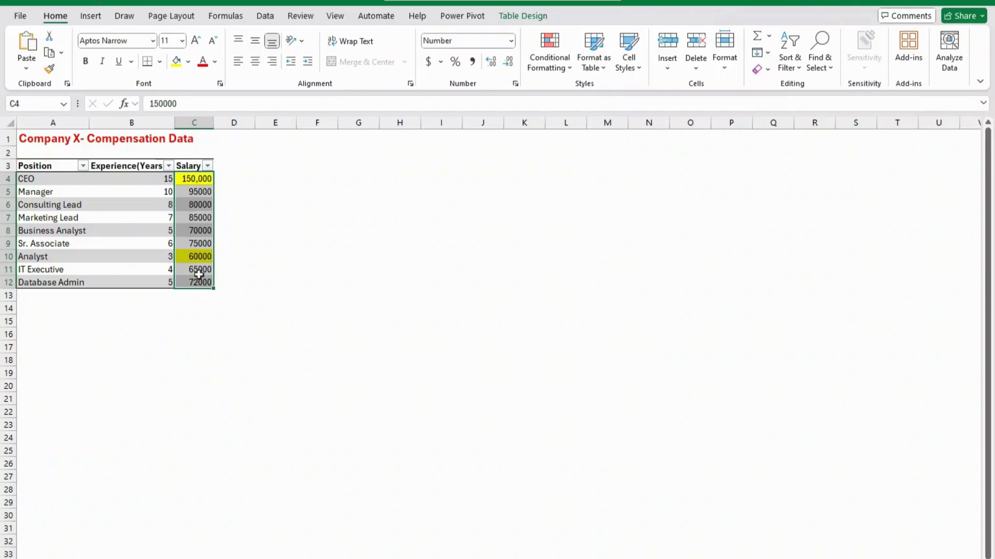
{"action": "left_click", "coordinate": [201, 242]}
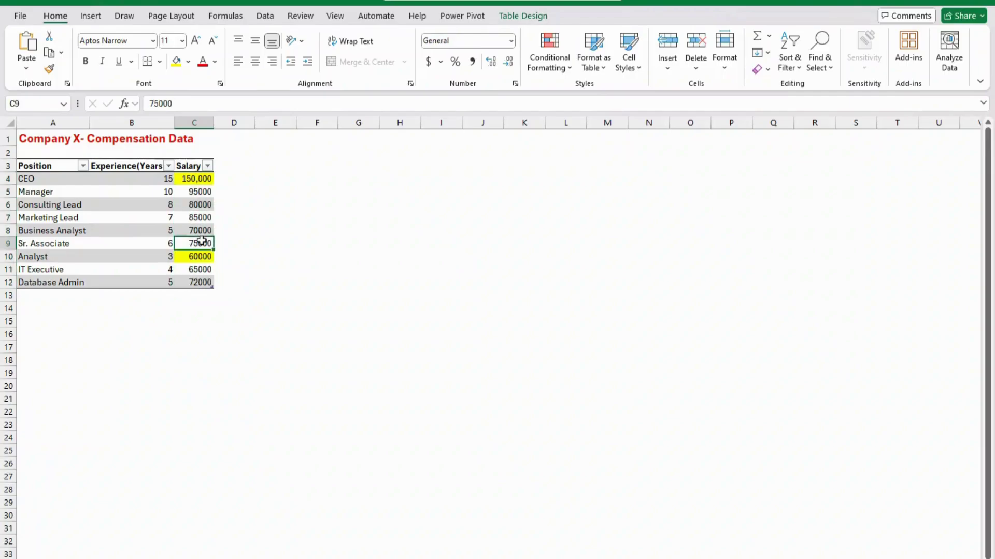
{"action": "left_click", "coordinate": [200, 257]}
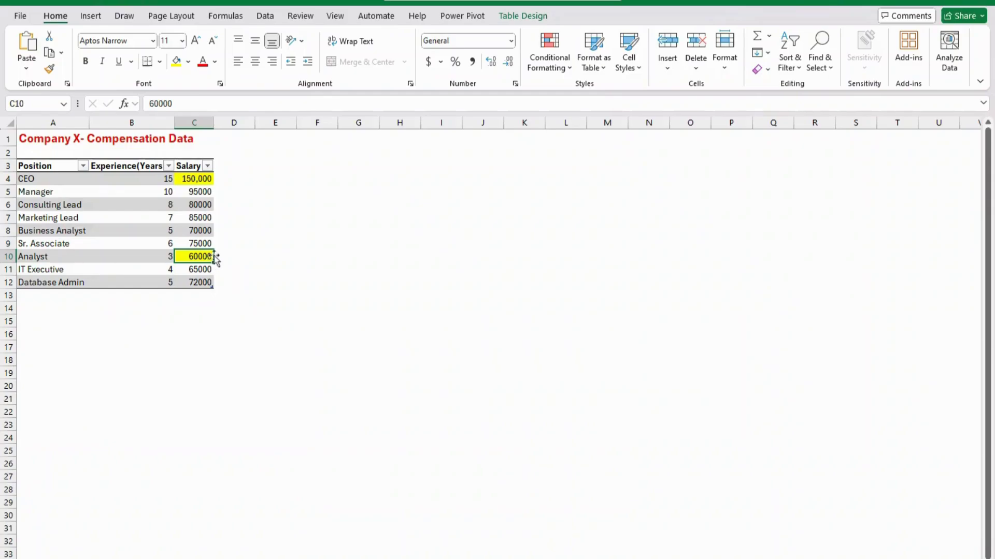
{"action": "left_click", "coordinate": [202, 179]}
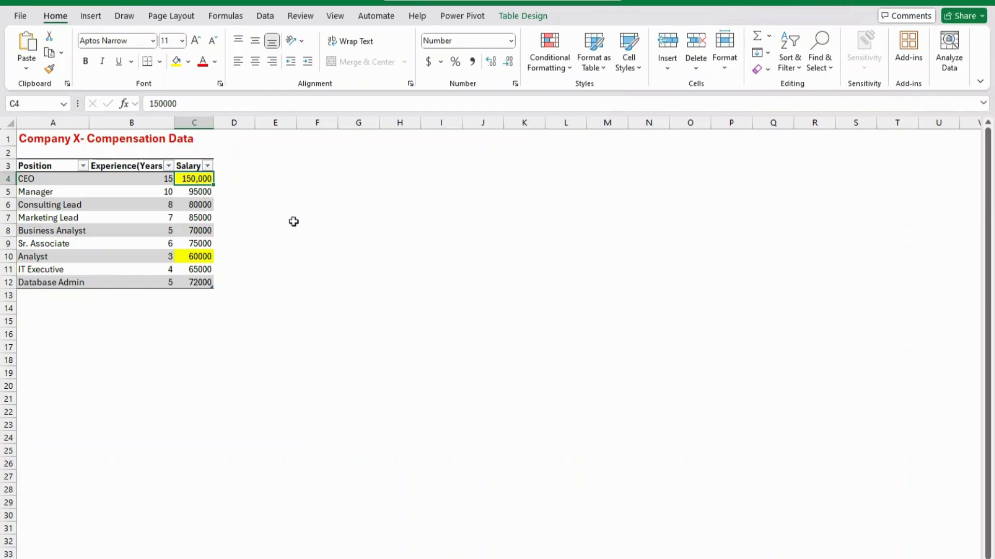
Label cell E7 "Range" and calculate the salary range in F7 with the formula =C4-C10.
{"action": "left_click", "coordinate": [293, 222]}
{"action": "type", "text": "Range"}
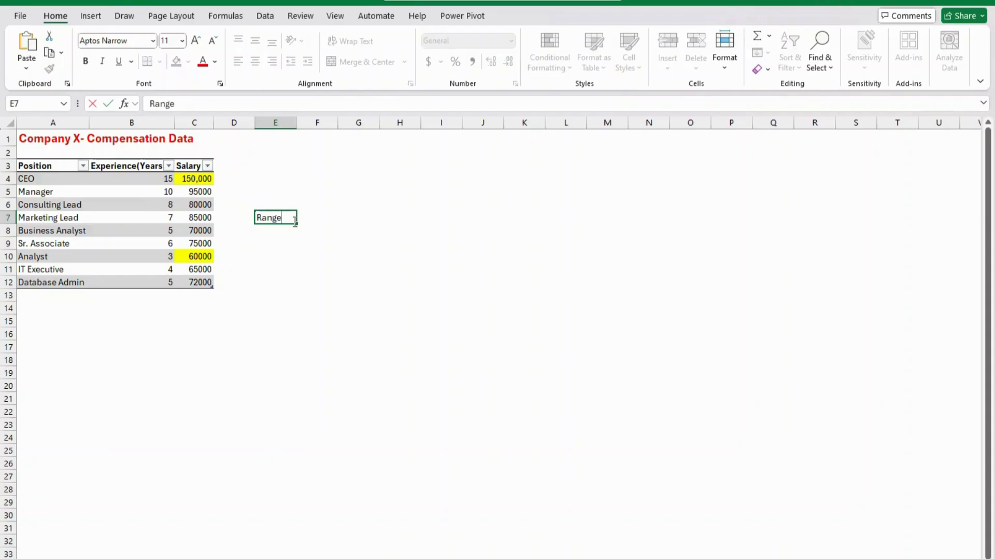
{"action": "left_click", "coordinate": [313, 218]}
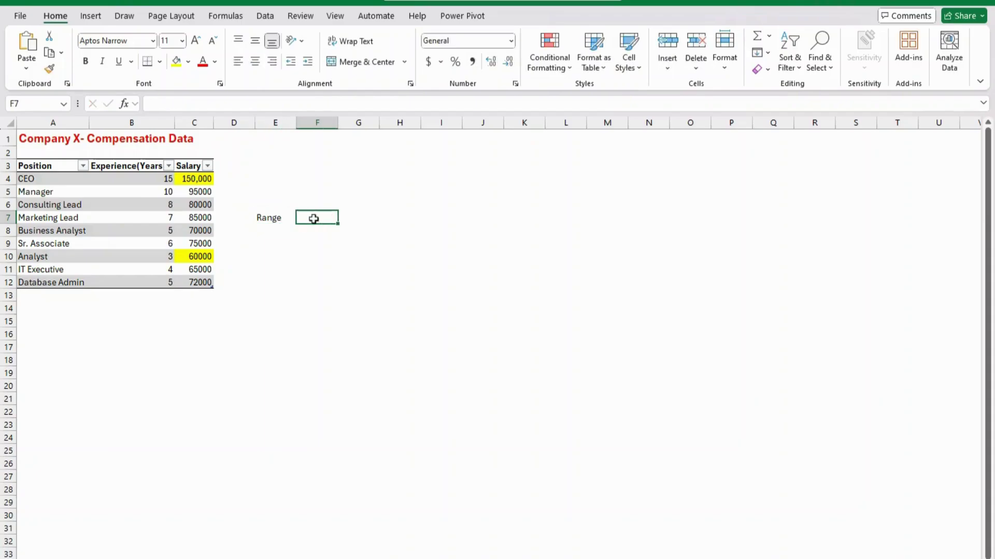
{"action": "type", "text": "="}
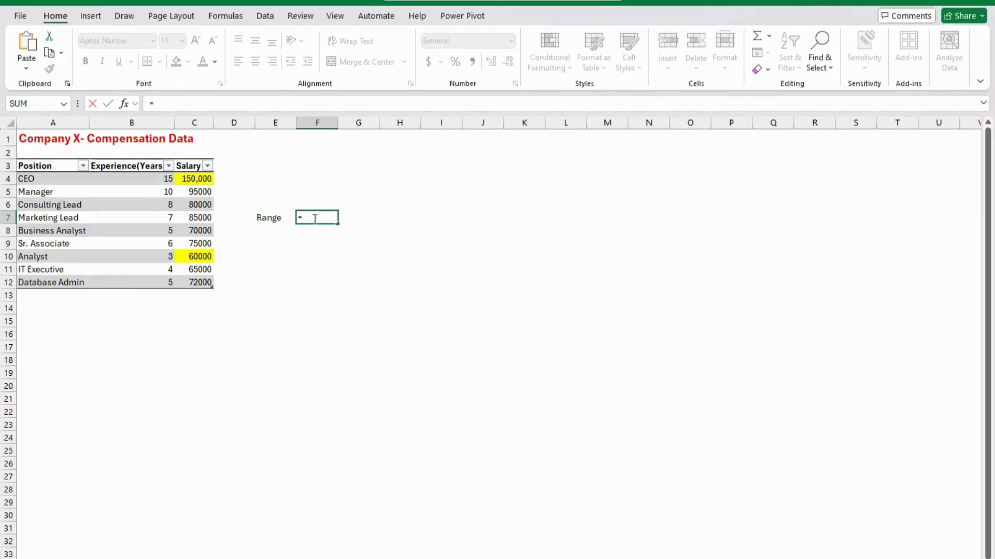
{"action": "left_click", "coordinate": [201, 179]}
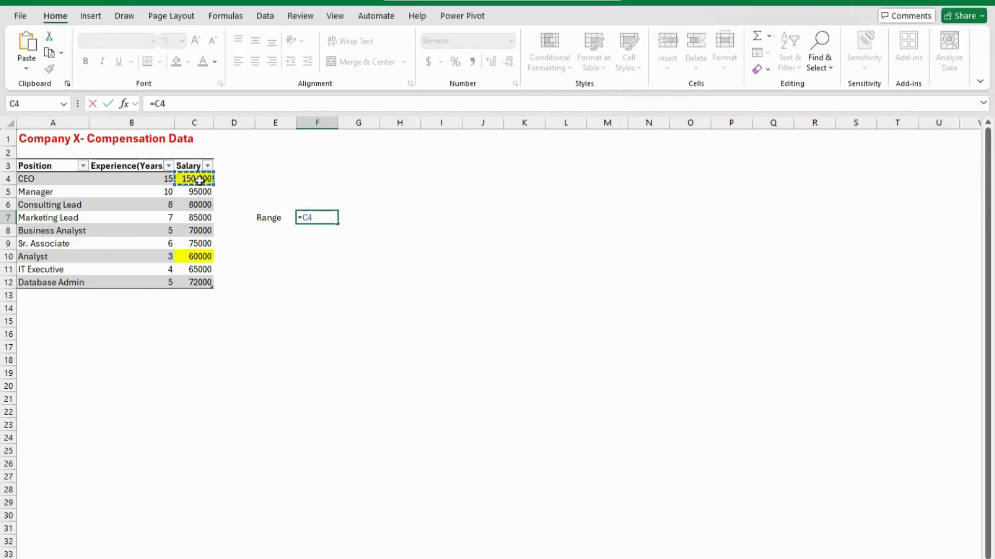
{"action": "type", "text": "-"}
{"action": "left_click", "coordinate": [199, 257]}
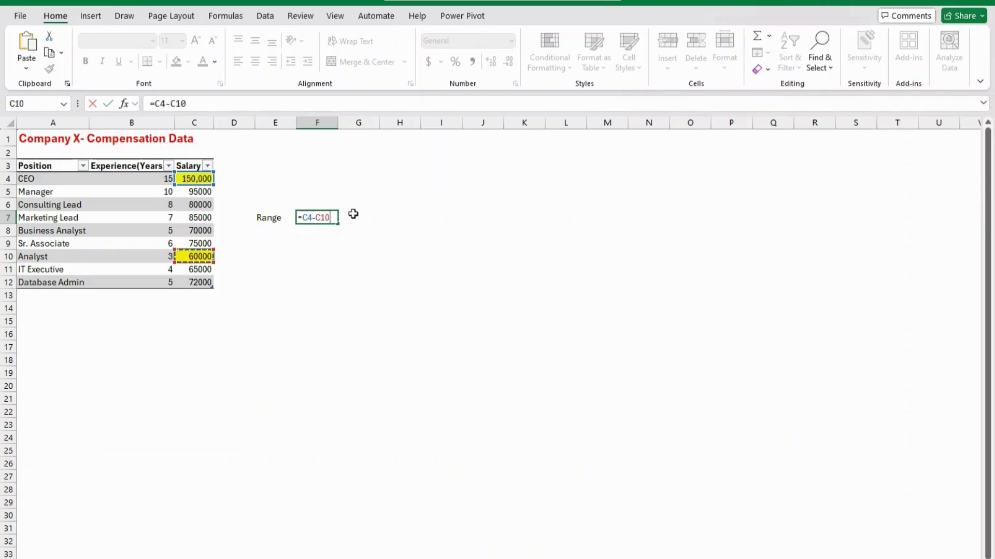
{"action": "key", "text": "Return"}
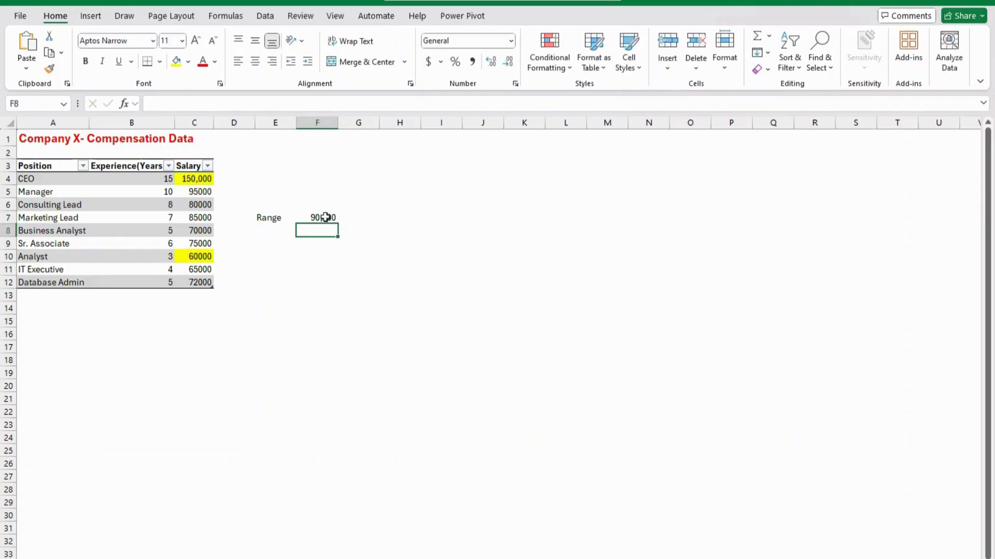
{"action": "left_click", "coordinate": [325, 217]}
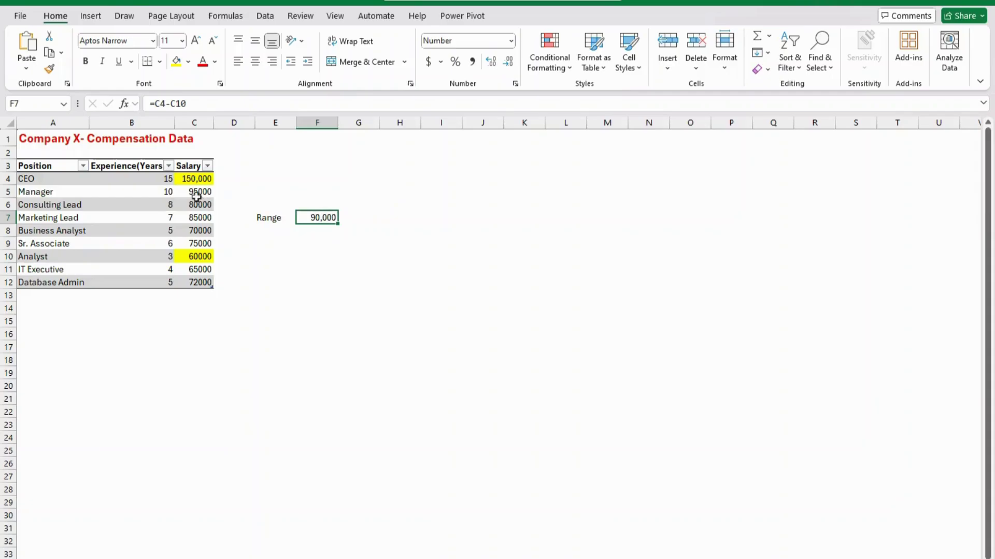
Examine the individual values in the Salary column as the data points for the standard deviation formula.
{"action": "left_click", "coordinate": [195, 193]}
{"action": "left_click_drag", "start_coordinate": [196, 193], "coordinate": [198, 282]}
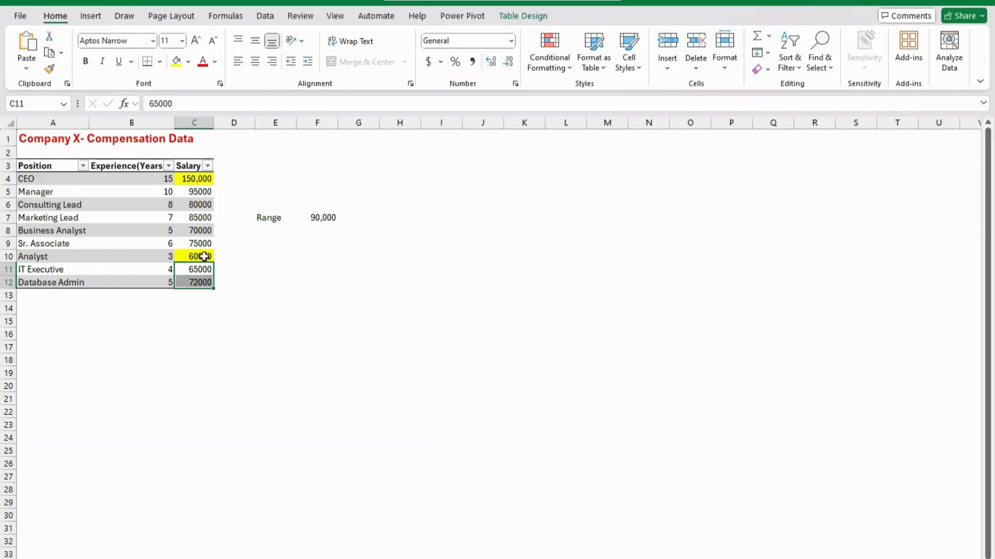
{"action": "left_click", "coordinate": [204, 257]}
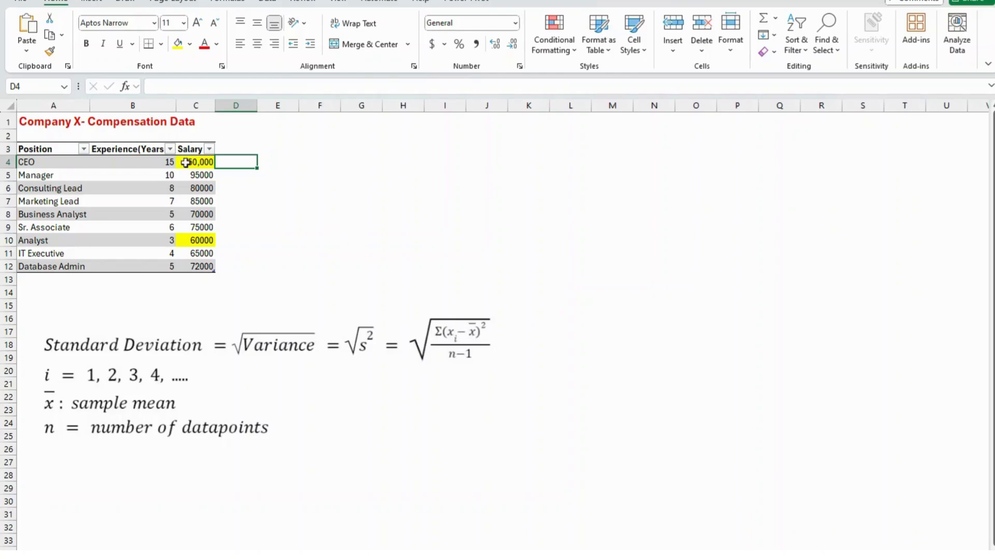
{"action": "left_click_drag", "start_coordinate": [193, 163], "coordinate": [199, 268]}
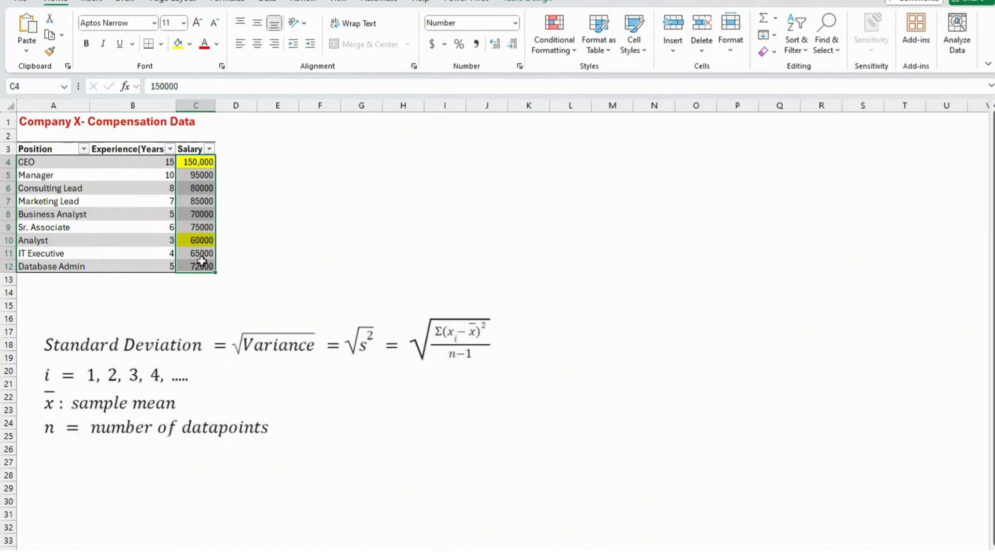
{"action": "left_click", "coordinate": [231, 162]}
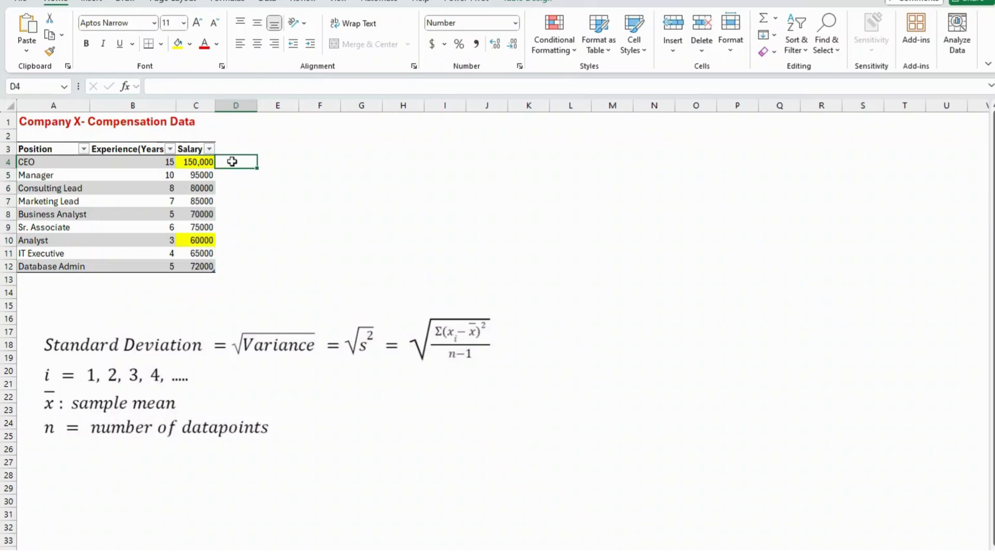
{"action": "left_click", "coordinate": [198, 162]}
{"action": "left_click", "coordinate": [195, 176]}
{"action": "left_click", "coordinate": [192, 188]}
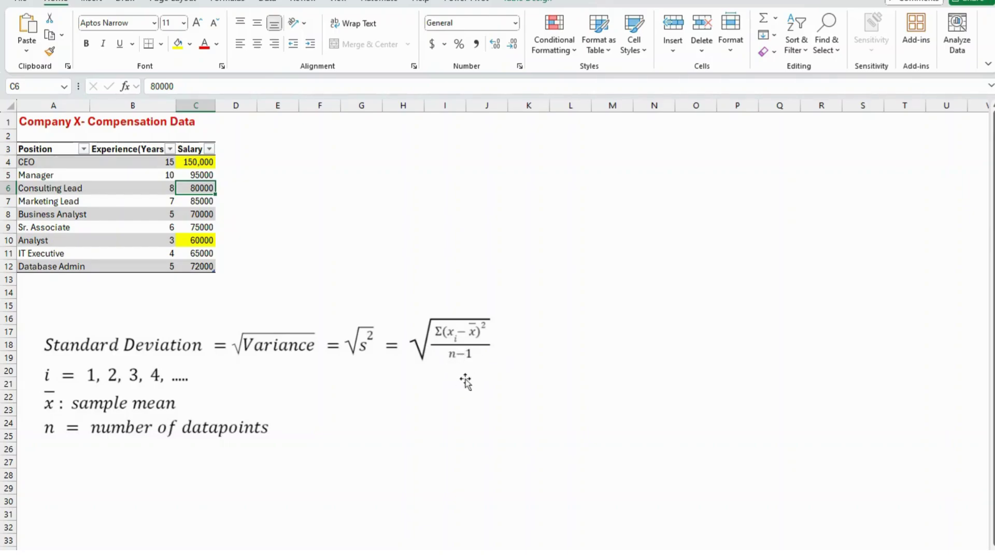
{"action": "left_click", "coordinate": [398, 216]}
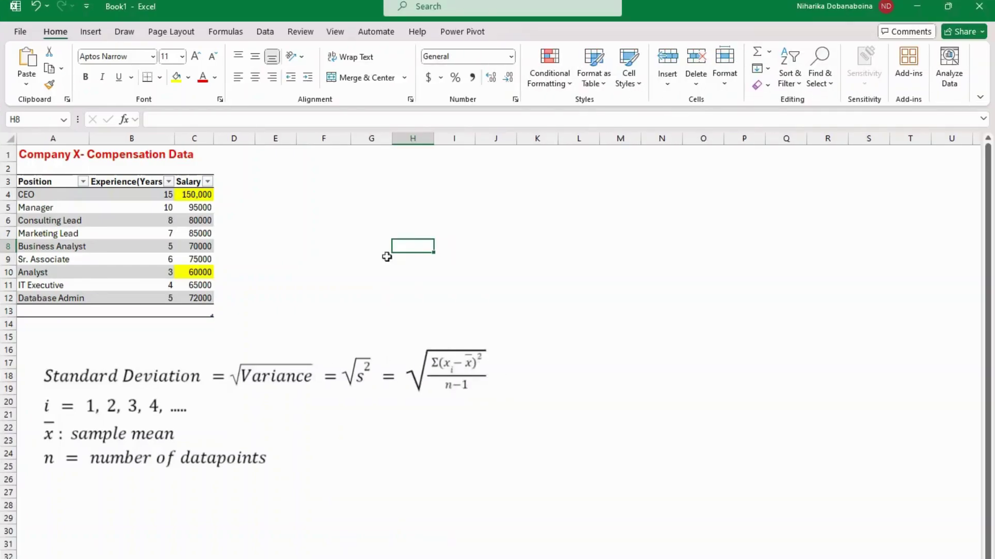
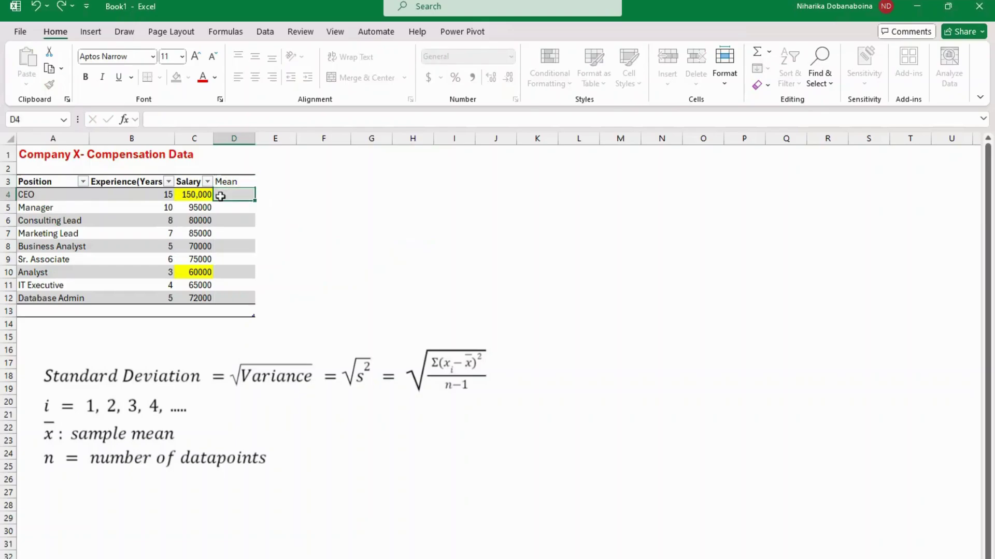
Fill the Mean column from D4 with the average of all salaries using =AVERAGE([Salary]).
{"action": "type", "text": "=A"}
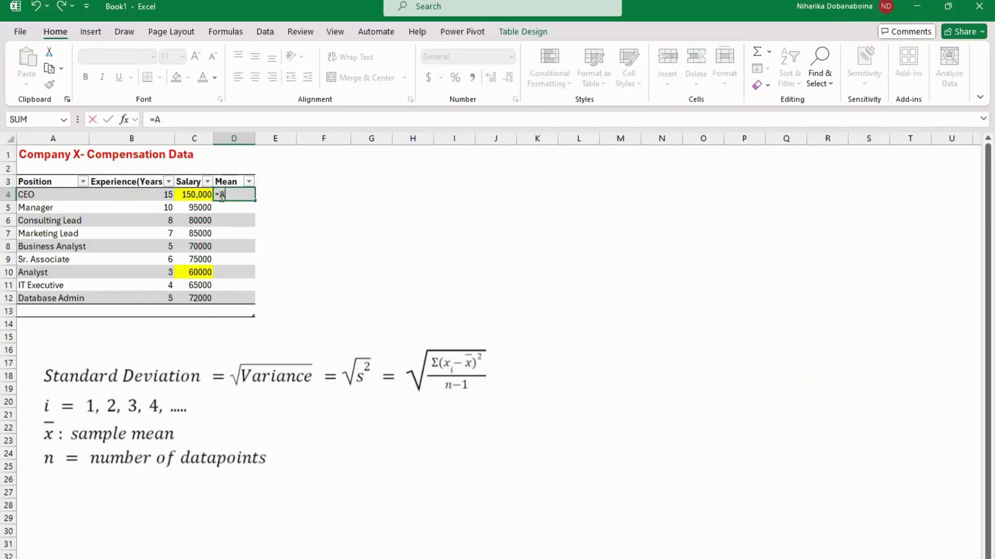
{"action": "type", "text": "verage("}
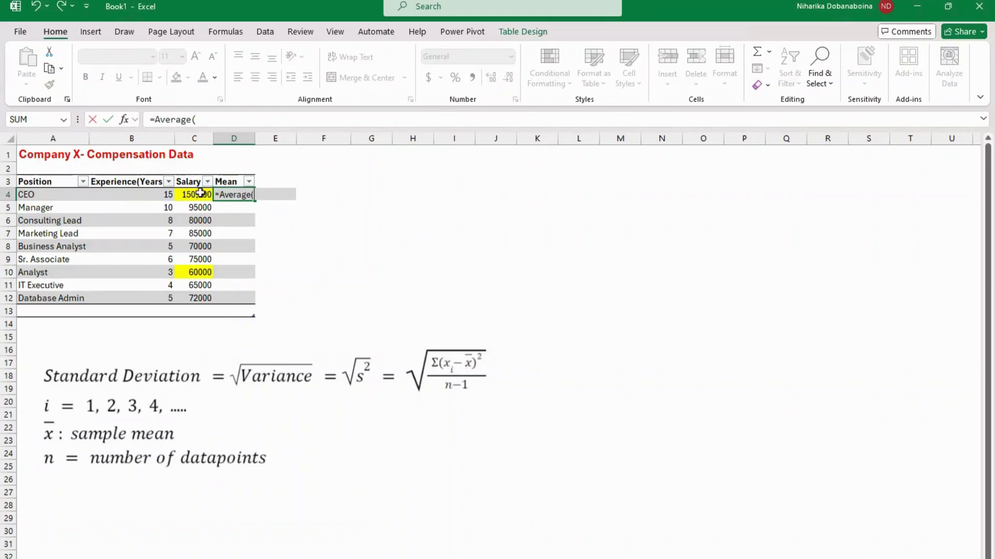
{"action": "left_click_drag", "start_coordinate": [199, 194], "coordinate": [194, 299]}
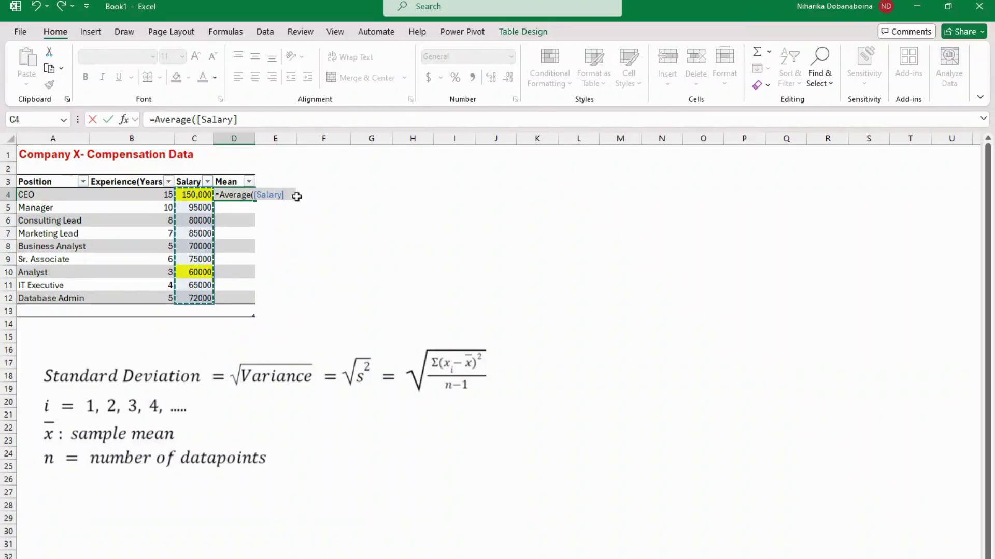
{"action": "type", "text": ")"}
{"action": "key", "text": "Return"}
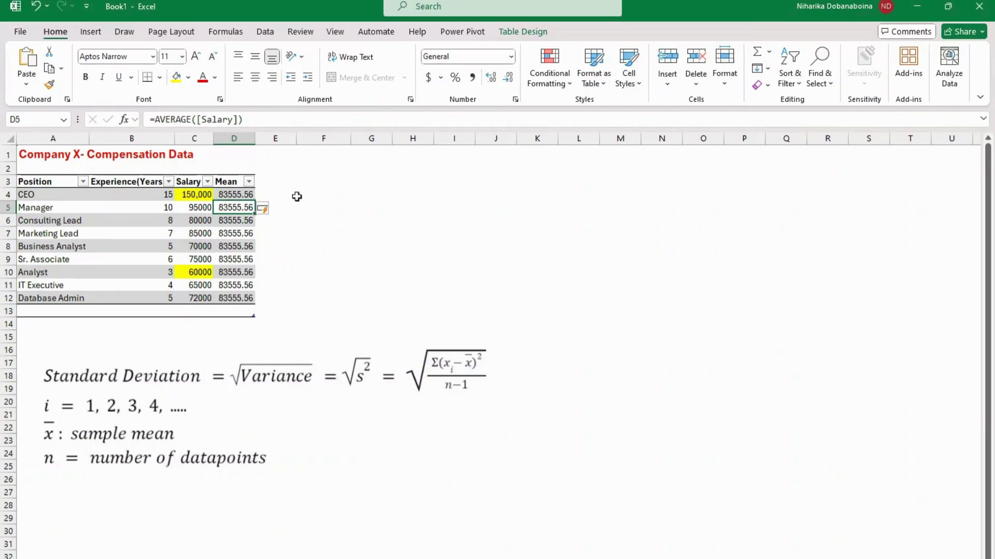
{"action": "left_click", "coordinate": [244, 196]}
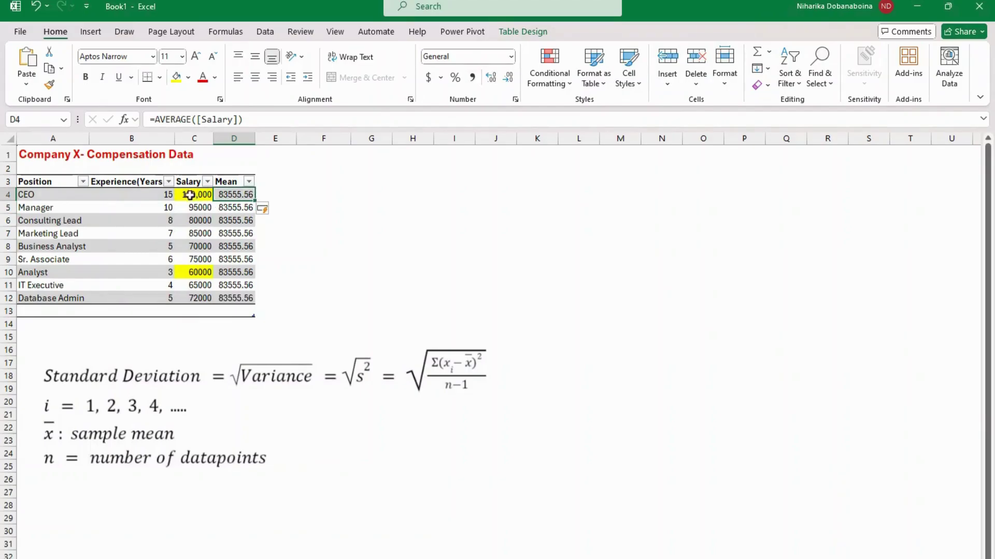
Add a table column with the header "Deviations" in cell E3.
{"action": "left_click", "coordinate": [275, 183]}
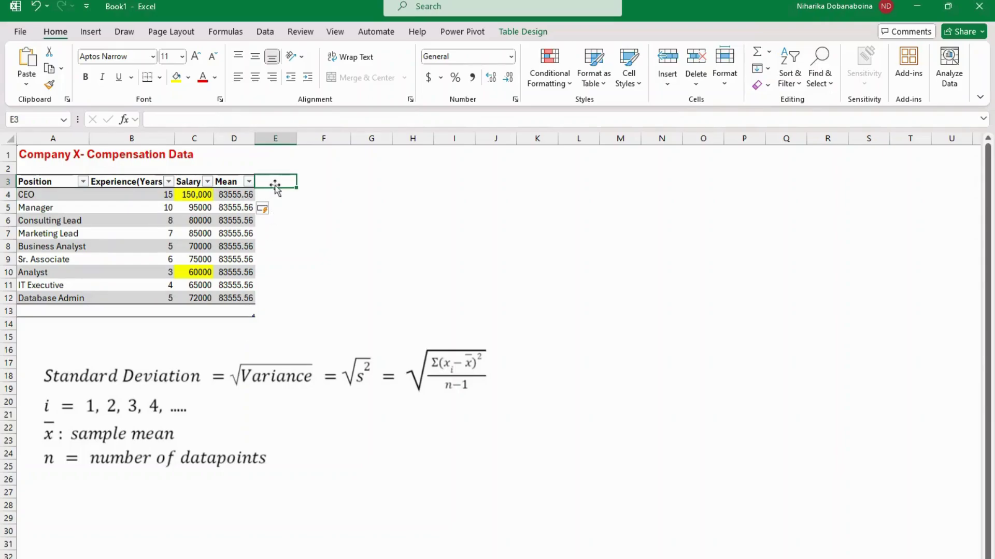
{"action": "type", "text": "Deviat"}
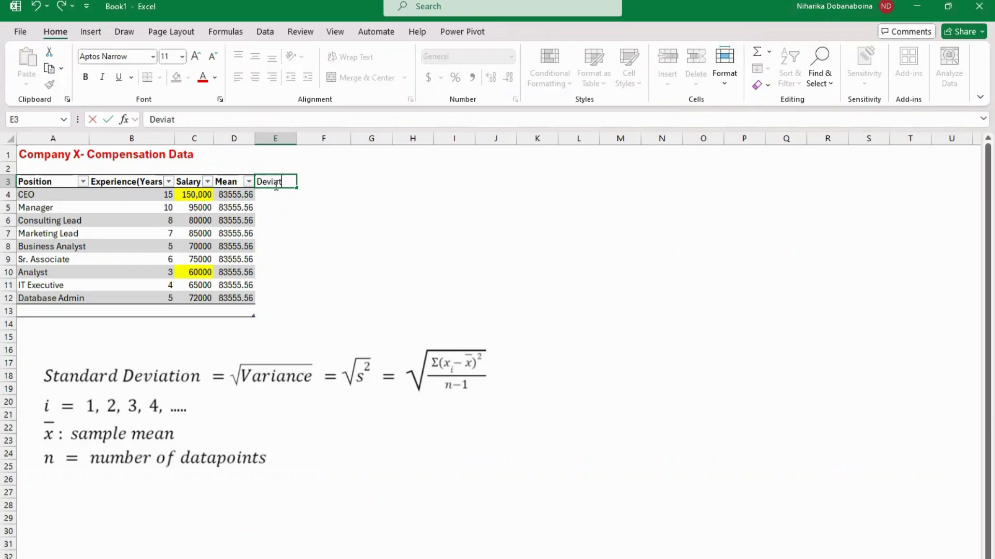
{"action": "type", "text": "ions"}
{"action": "left_click", "coordinate": [275, 197]}
{"action": "left_click", "coordinate": [201, 195]}
{"action": "key", "text": "ctrl+shift+1"}
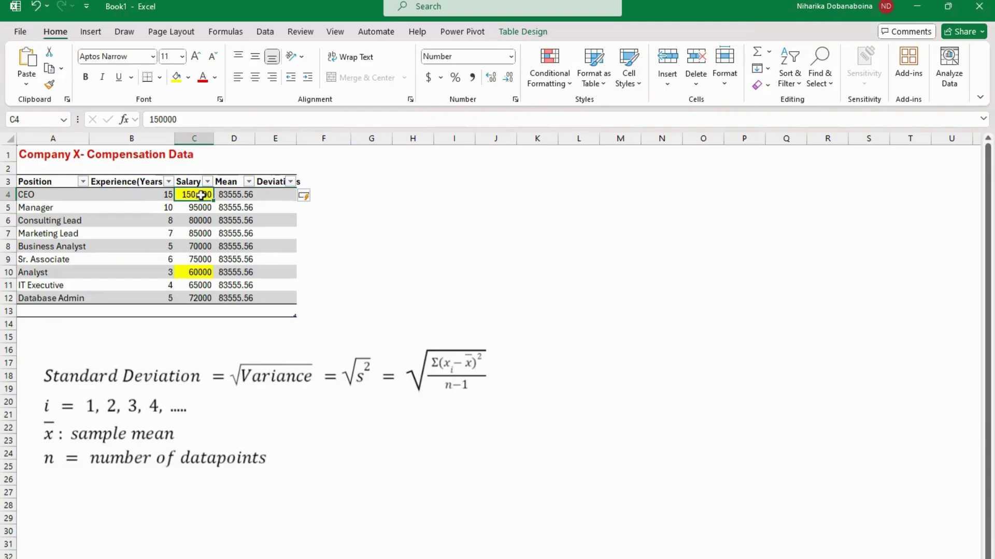
{"action": "left_click", "coordinate": [232, 195]}
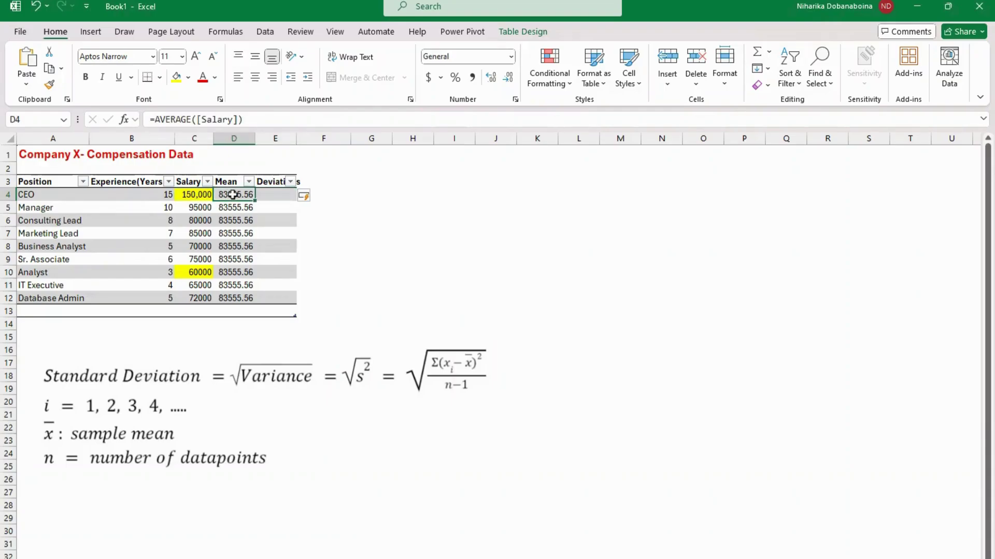
{"action": "left_click", "coordinate": [277, 197]}
{"action": "type", "text": "="}
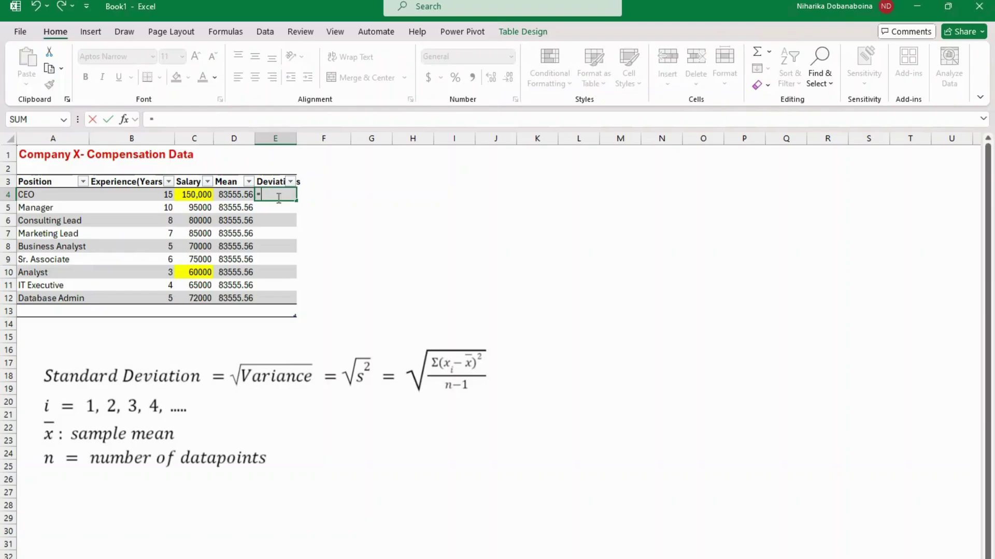
{"action": "left_click", "coordinate": [203, 195]}
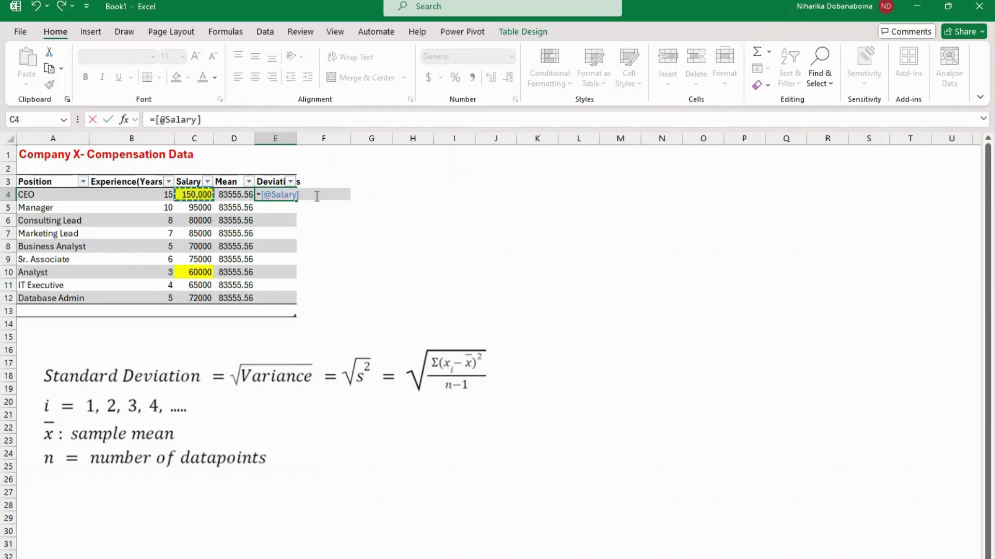
{"action": "type", "text": "-"}
{"action": "left_click", "coordinate": [236, 195]}
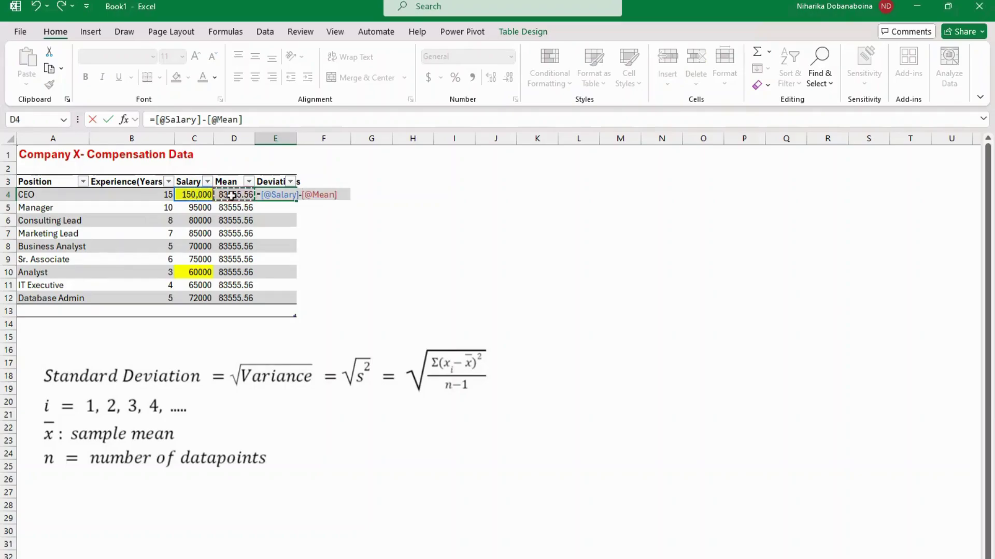
{"action": "key", "text": "Return"}
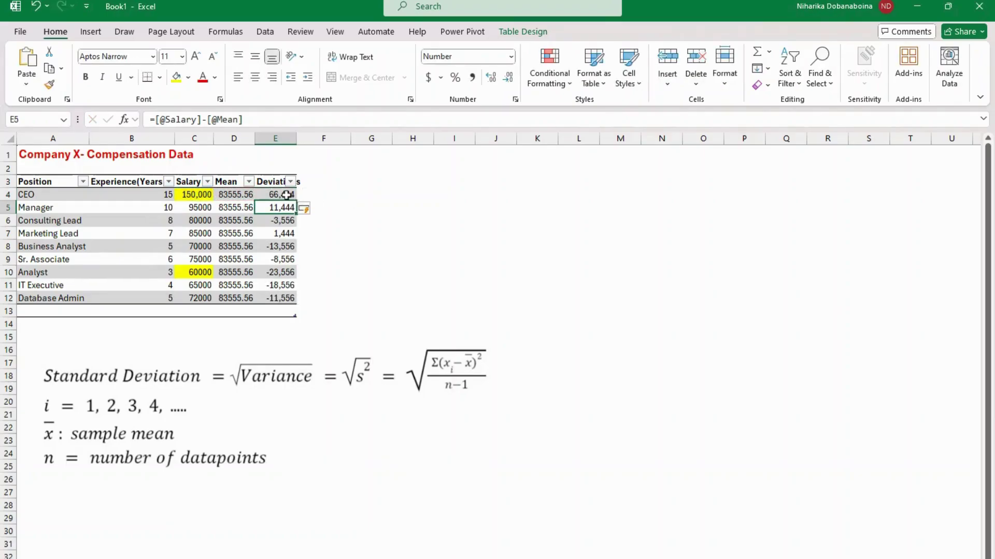
Examine the individual values in the Deviations column, comparing the positive and negative differences from the mean.
{"action": "left_click", "coordinate": [285, 195]}
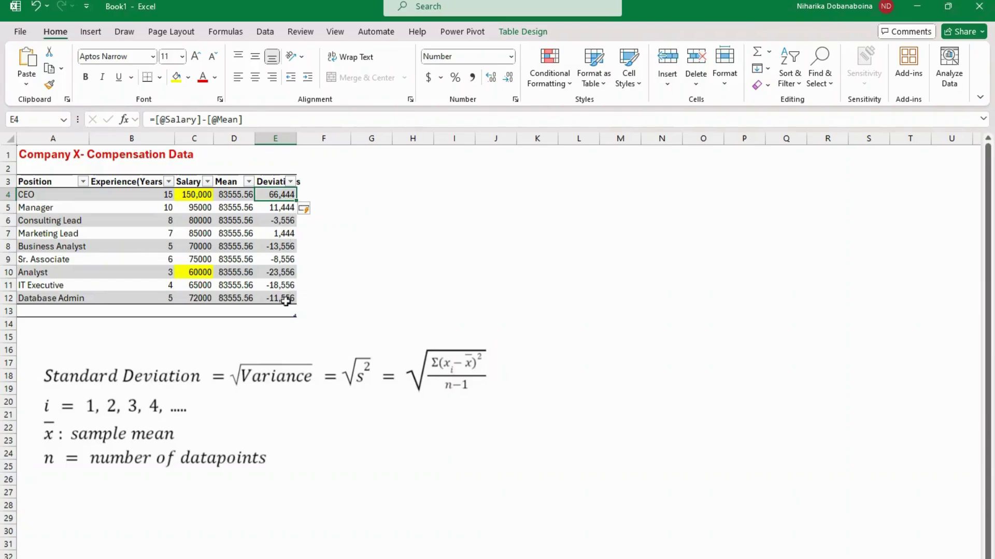
{"action": "left_click", "coordinate": [288, 220]}
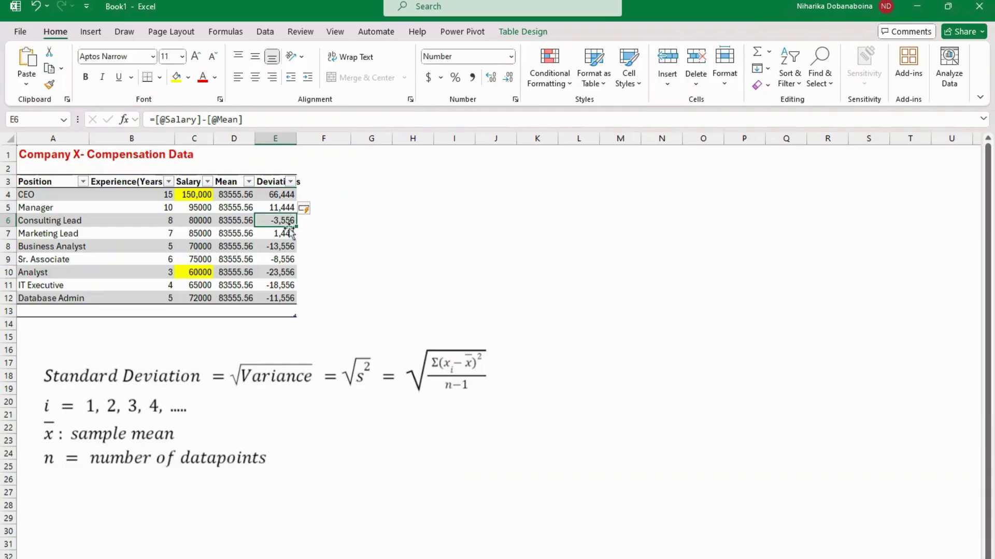
{"action": "left_click", "coordinate": [285, 247]}
{"action": "left_click", "coordinate": [283, 260]}
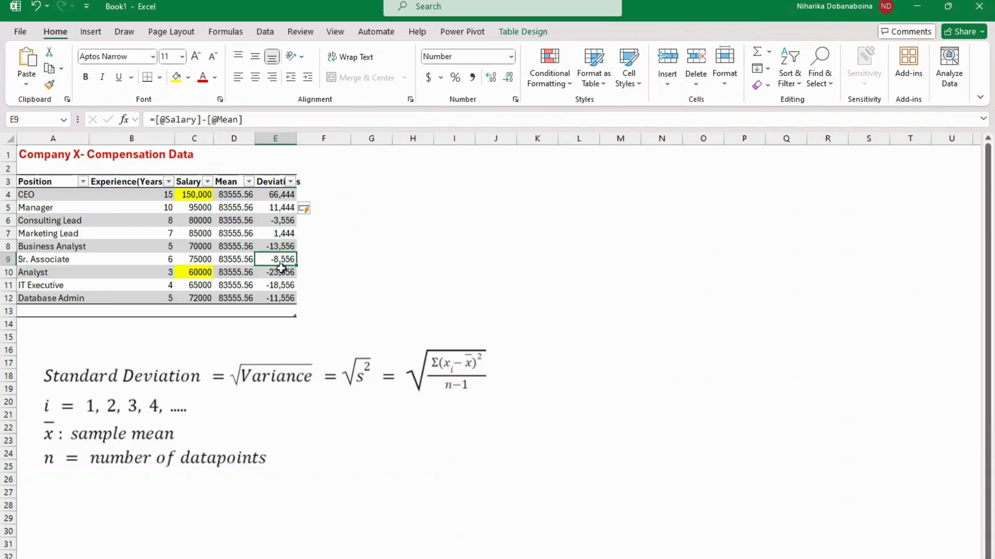
{"action": "left_click", "coordinate": [279, 285]}
{"action": "left_click", "coordinate": [283, 272]}
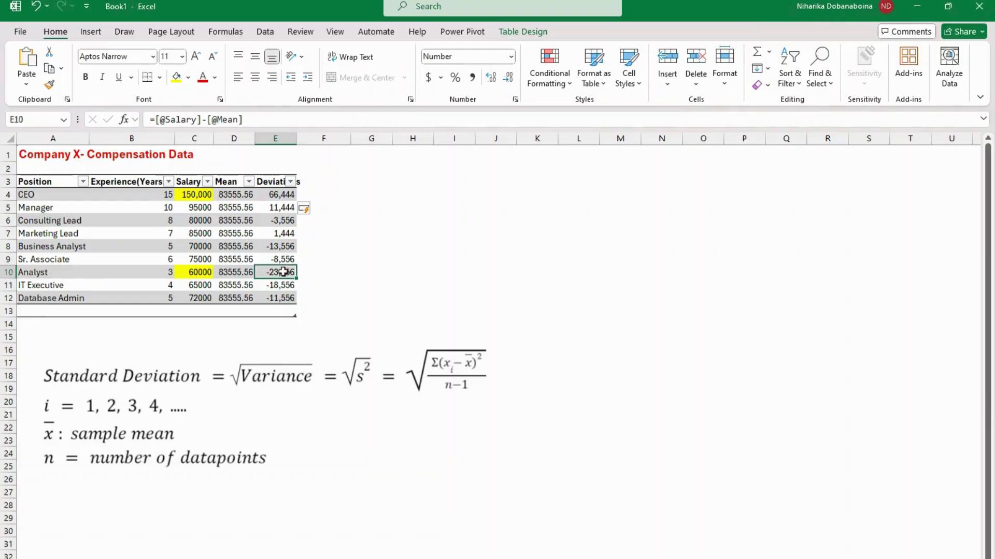
Add a table column with the header "Square of Deviations" in cell F3.
{"action": "left_click", "coordinate": [326, 183]}
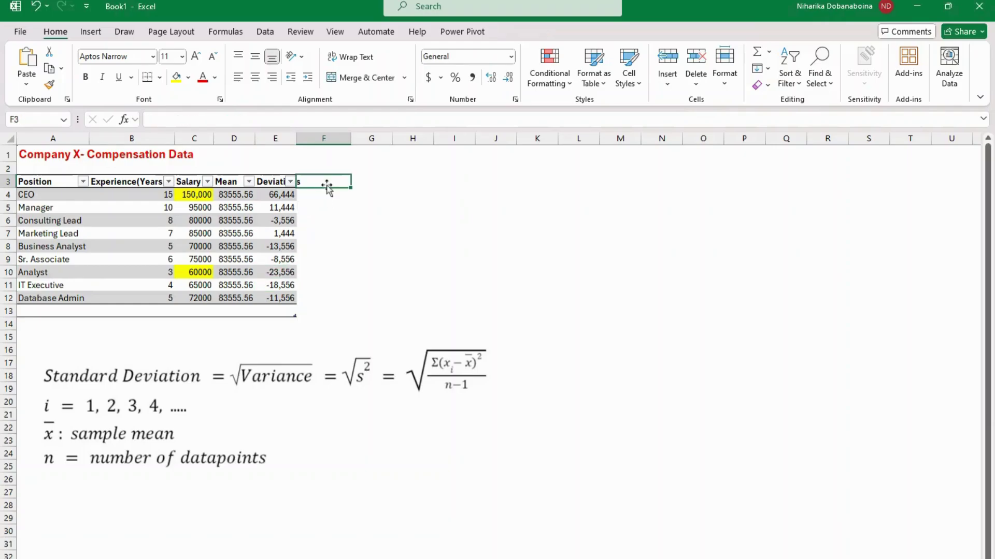
{"action": "type", "text": "Square"}
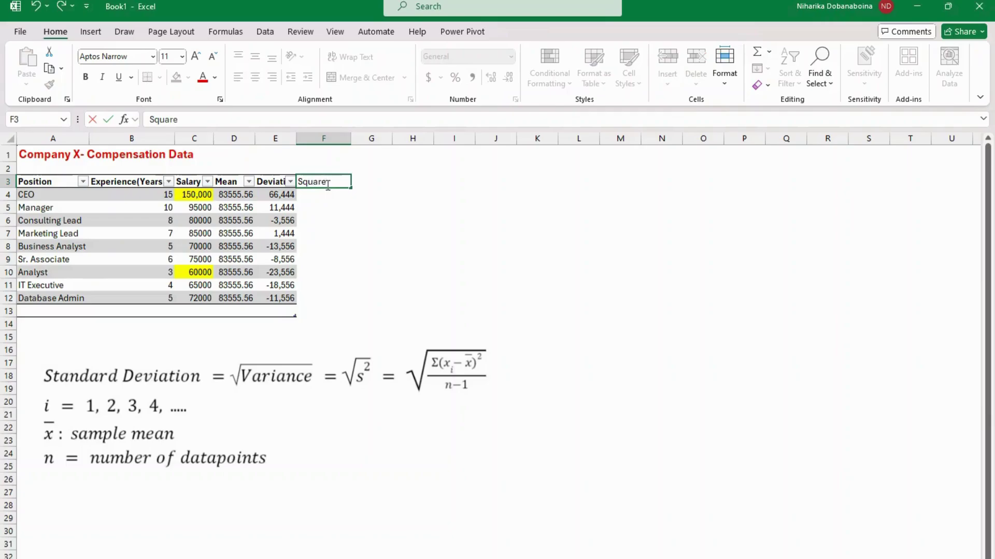
{"action": "type", "text": " of Deviations"}
{"action": "left_click", "coordinate": [312, 195]}
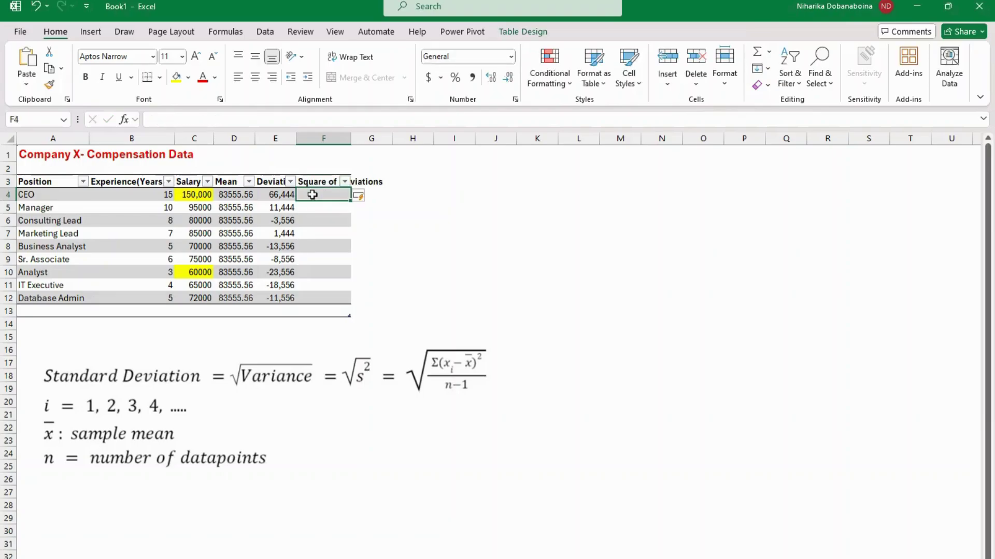
{"action": "type", "text": "="}
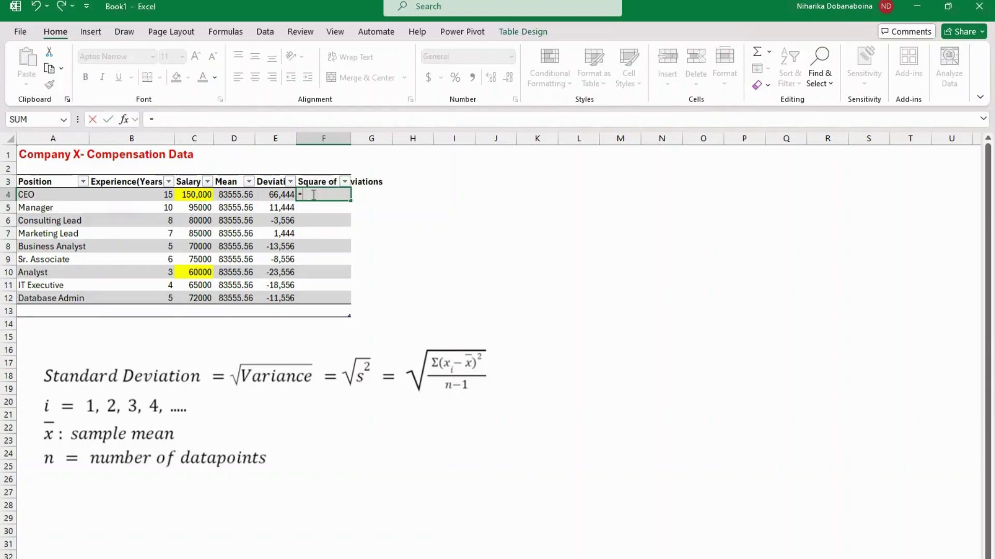
{"action": "left_click", "coordinate": [285, 195]}
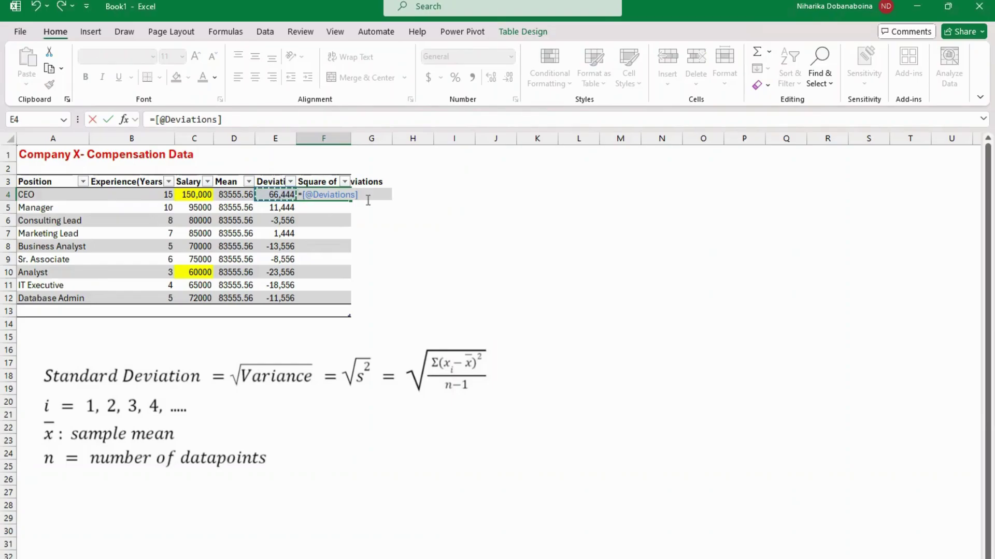
{"action": "type", "text": "*"}
{"action": "left_click", "coordinate": [280, 196]}
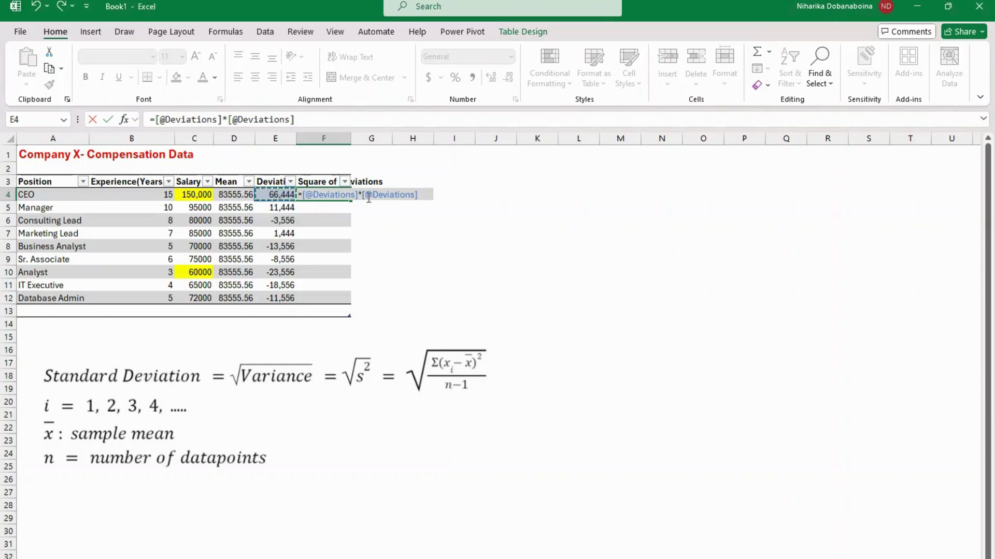
{"action": "key", "text": "Return"}
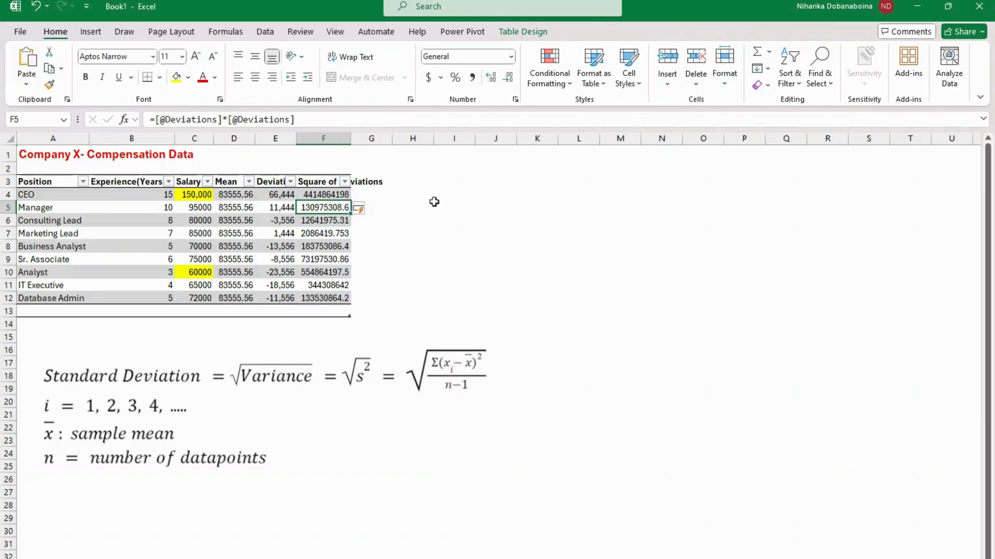
Total the squared deviations in cell F13 using =SUM([Square of Deviations]).
{"action": "left_click", "coordinate": [342, 193]}
{"action": "left_click_drag", "start_coordinate": [342, 193], "coordinate": [339, 296]}
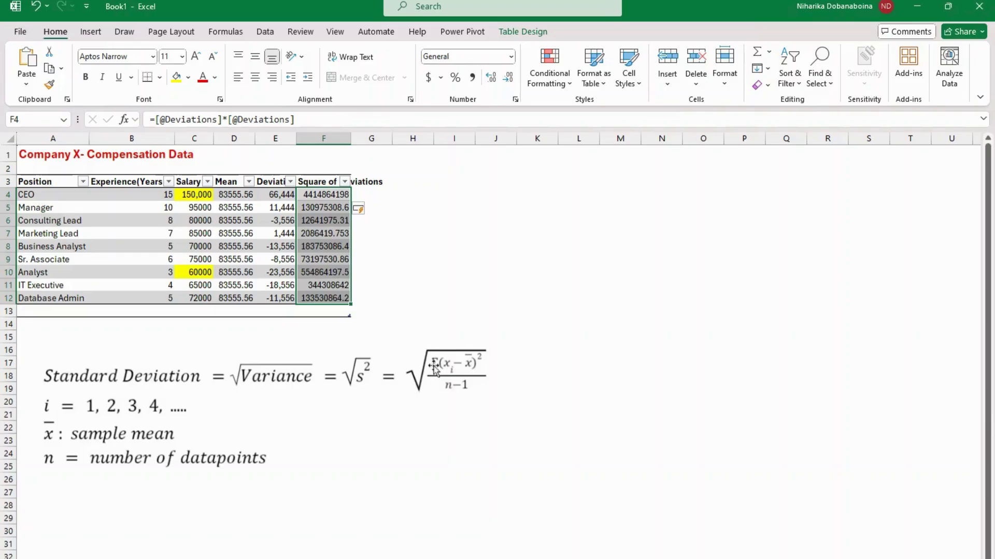
{"action": "left_click", "coordinate": [331, 311]}
{"action": "type", "text": "=SUM"}
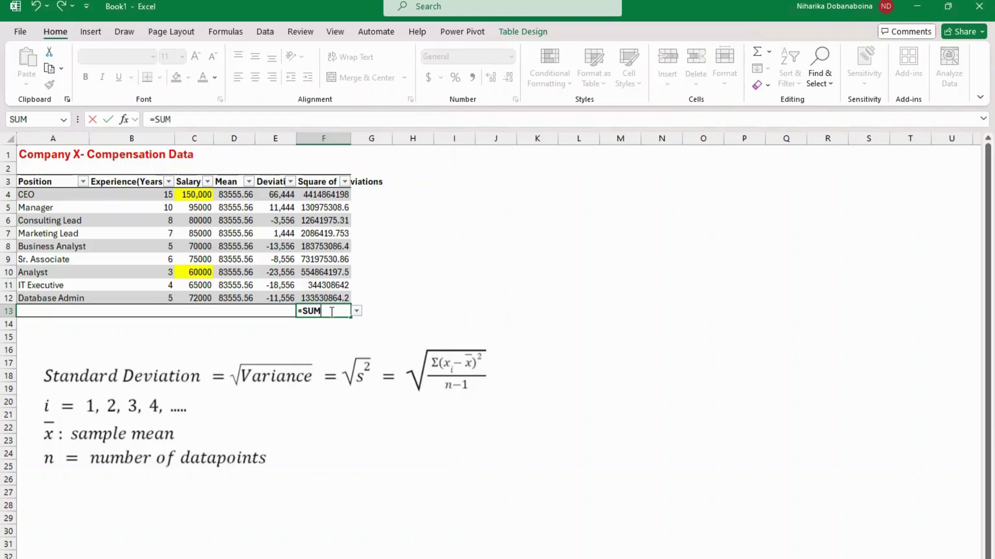
{"action": "type", "text": "("}
{"action": "left_click_drag", "start_coordinate": [333, 195], "coordinate": [334, 296]}
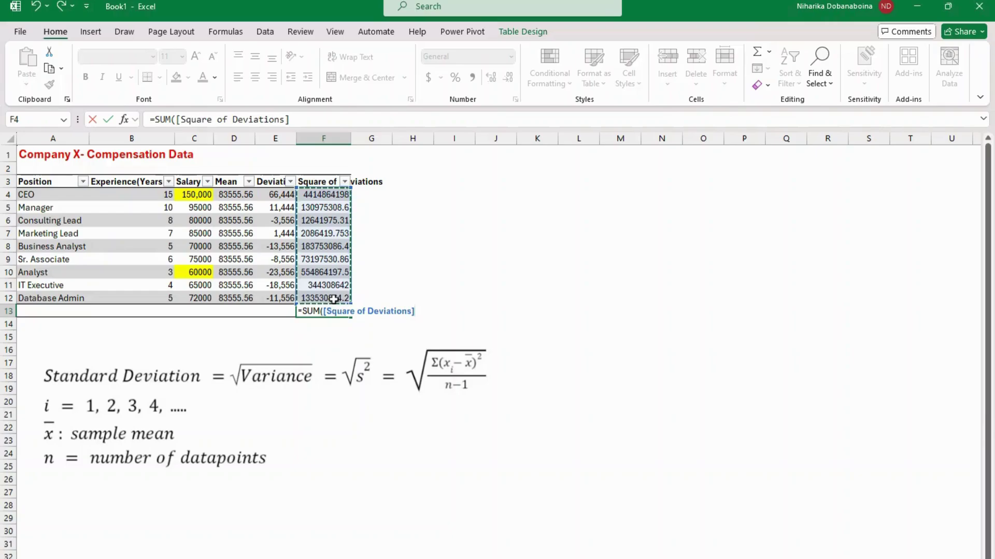
{"action": "type", "text": ")"}
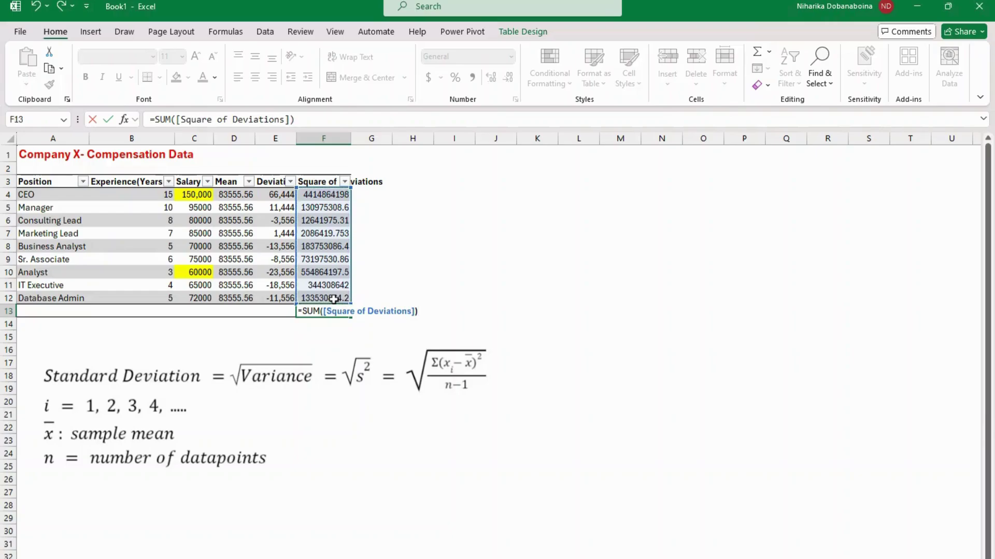
{"action": "key", "text": "Return"}
{"action": "left_click", "coordinate": [325, 311]}
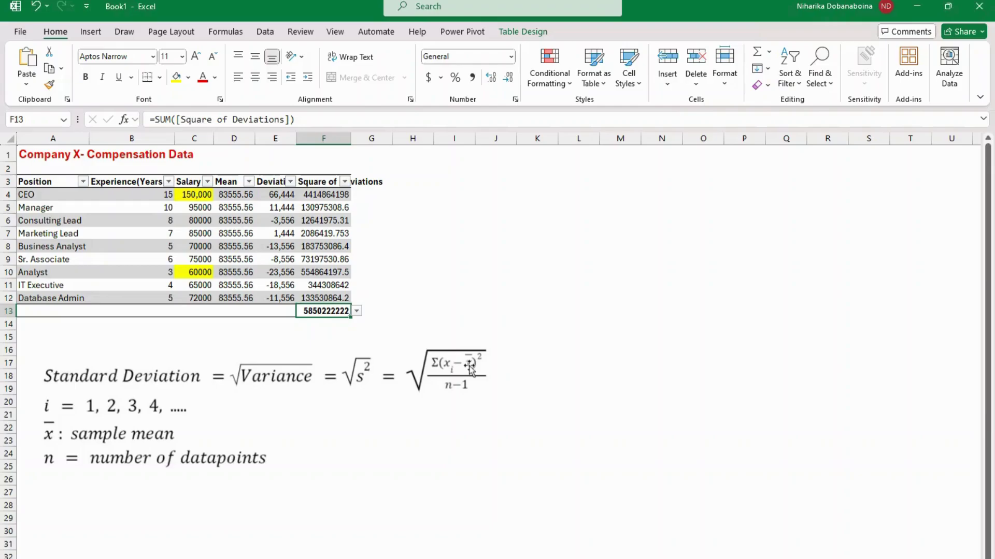
Review the CEO row's salary, mean, deviation and squared deviation, the column total, and the positions that make up the data points.
{"action": "left_click", "coordinate": [199, 196]}
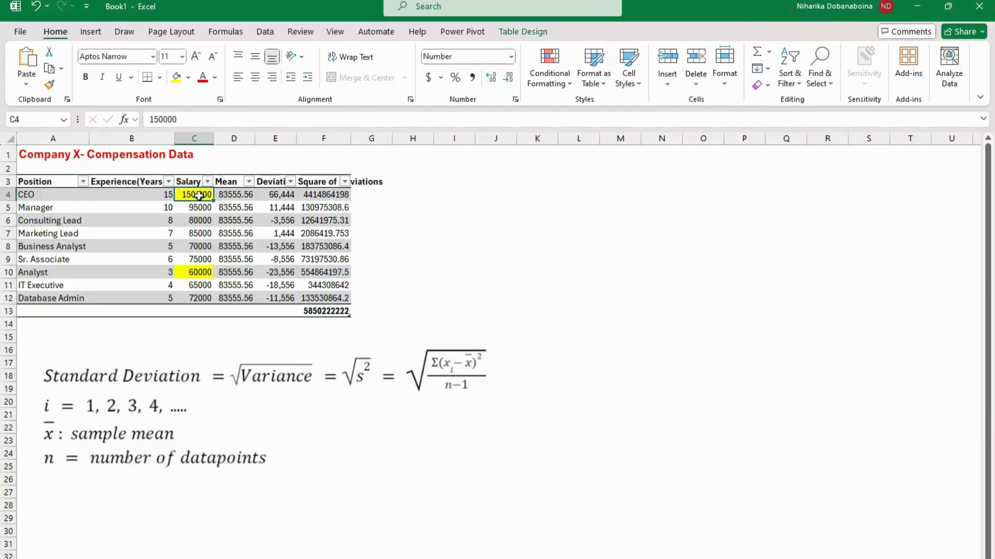
{"action": "left_click", "coordinate": [240, 195]}
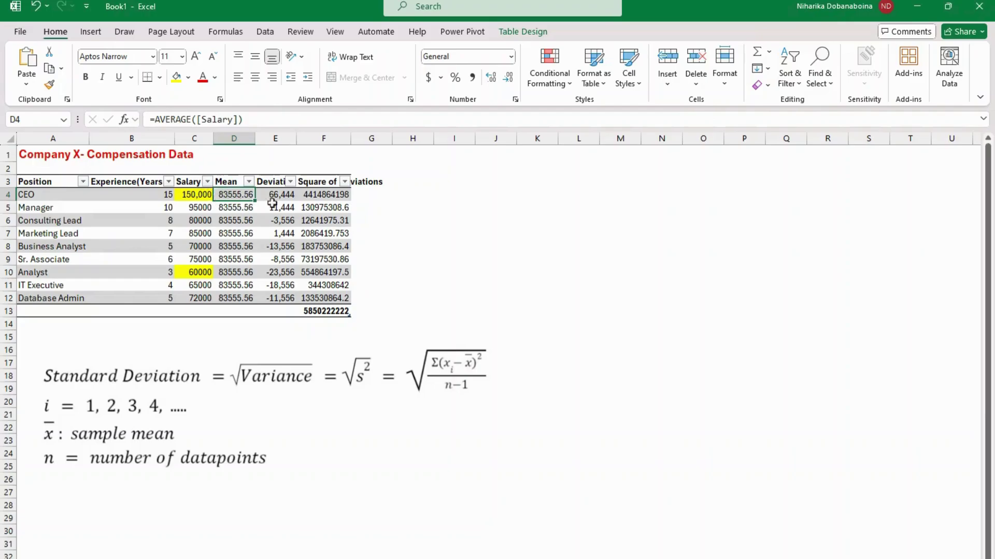
{"action": "left_click", "coordinate": [290, 195]}
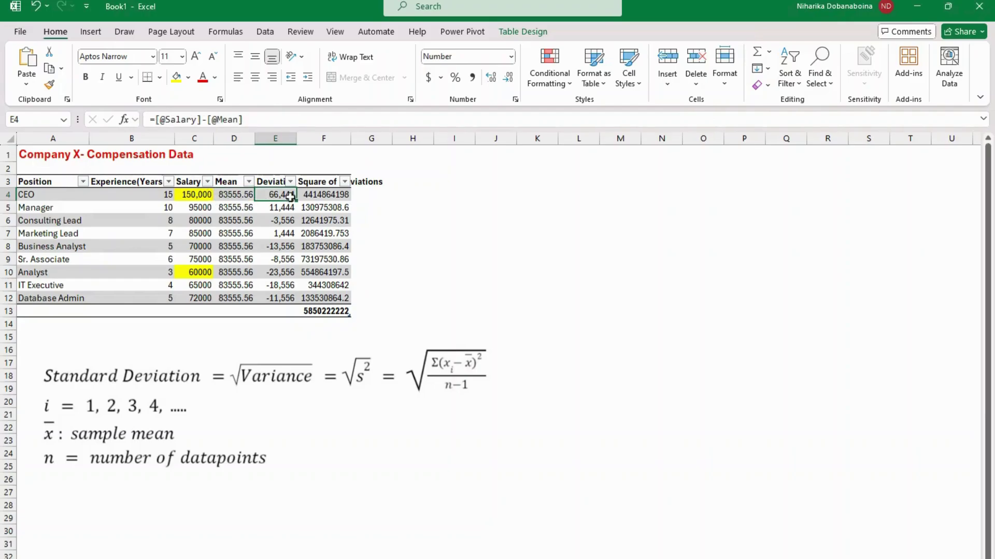
{"action": "left_click", "coordinate": [323, 196]}
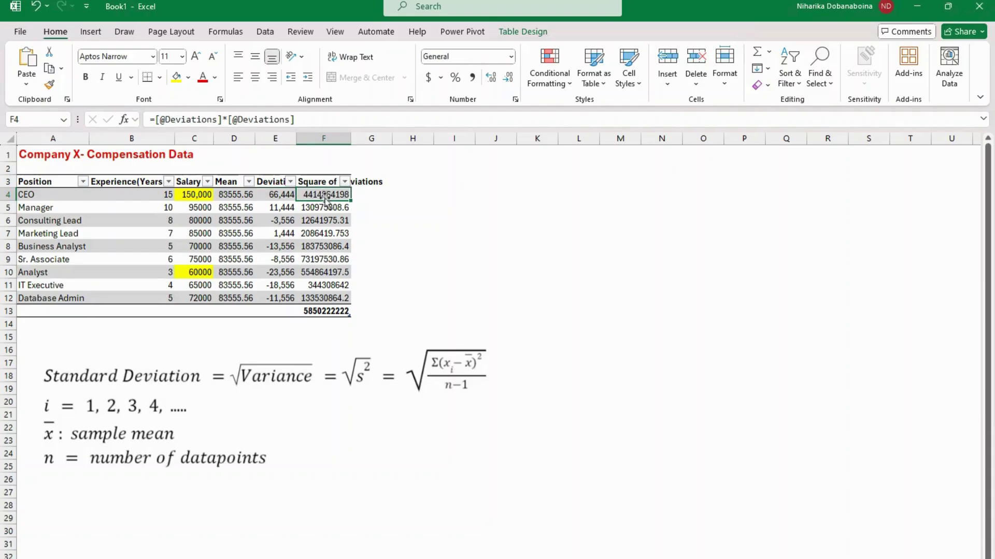
{"action": "left_click", "coordinate": [324, 311]}
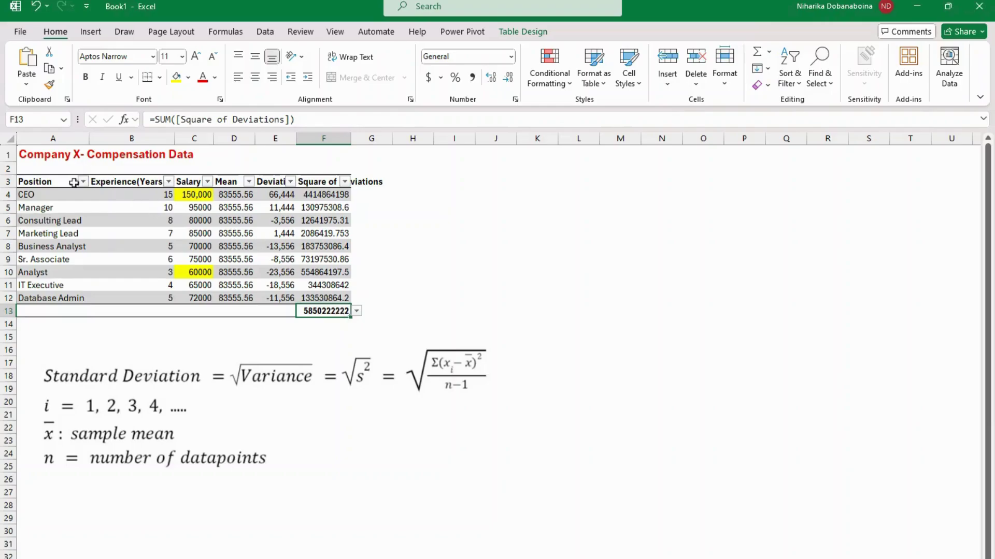
{"action": "left_click_drag", "start_coordinate": [57, 195], "coordinate": [56, 295]}
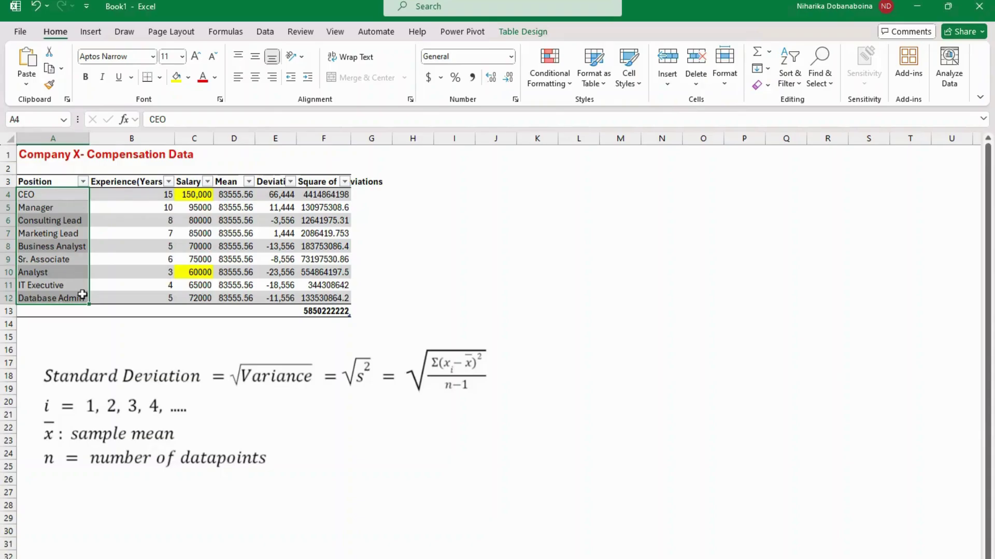
{"action": "left_click", "coordinate": [328, 311]}
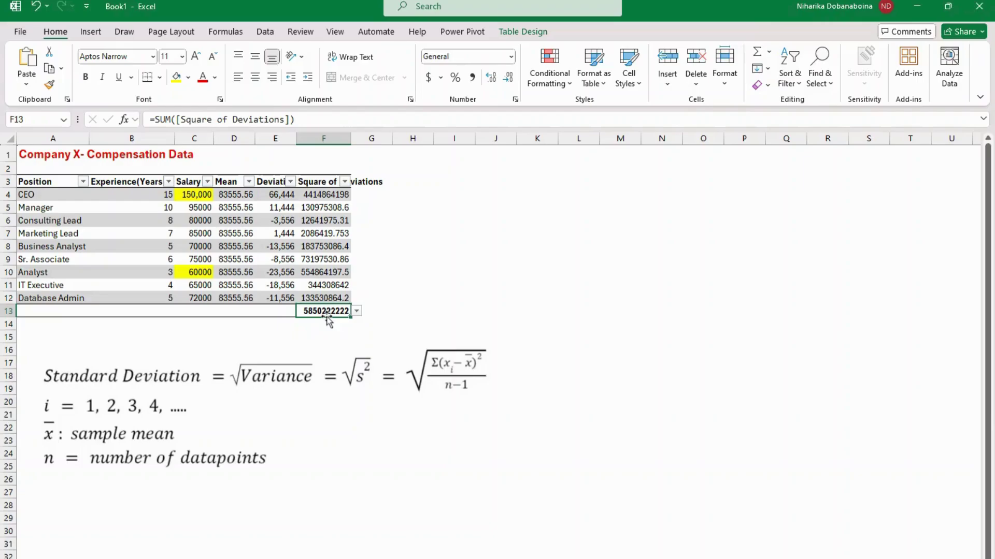
Enter the label "Variance=" in cell I5 beside the table.
{"action": "left_click", "coordinate": [440, 207]}
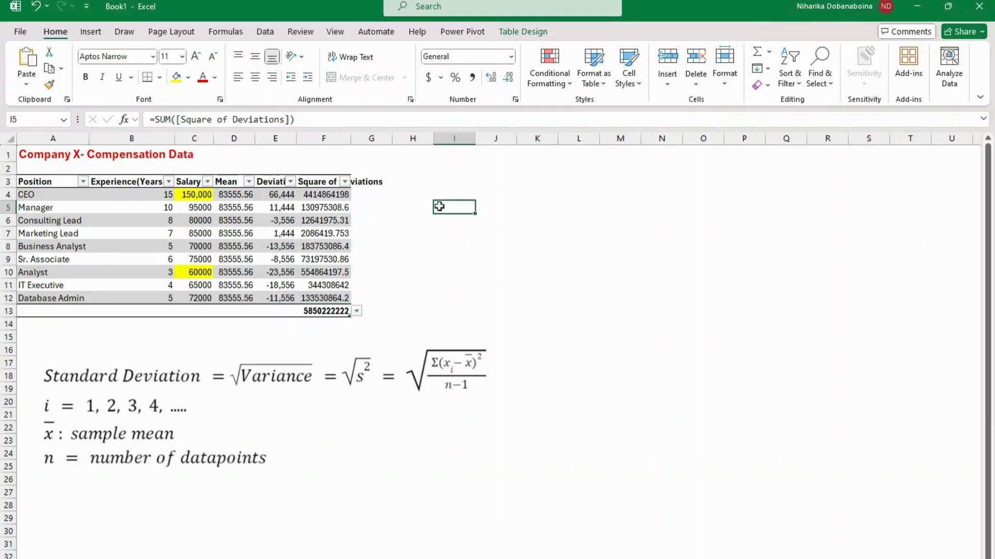
{"action": "type", "text": "Varianc"}
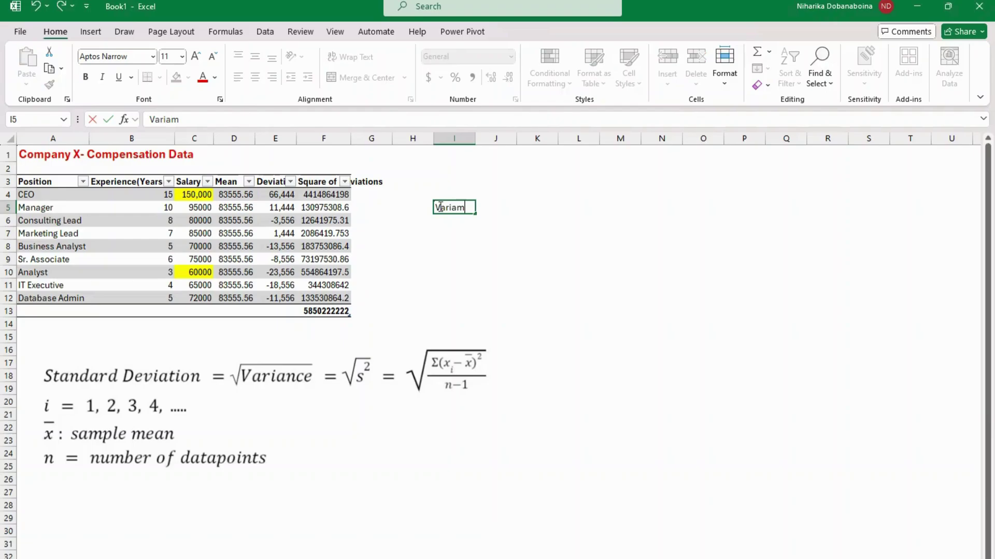
{"action": "key", "text": "BackSpace"}
{"action": "key", "text": "BackSpace"}
{"action": "type", "text": "nce"}
Calculate the variance in J5 by dividing the squared deviations total by 8 using =Table13[[#Totals],[Square of Deviations]]/8.
{"action": "left_click", "coordinate": [496, 207]}
{"action": "type", "text": "="}
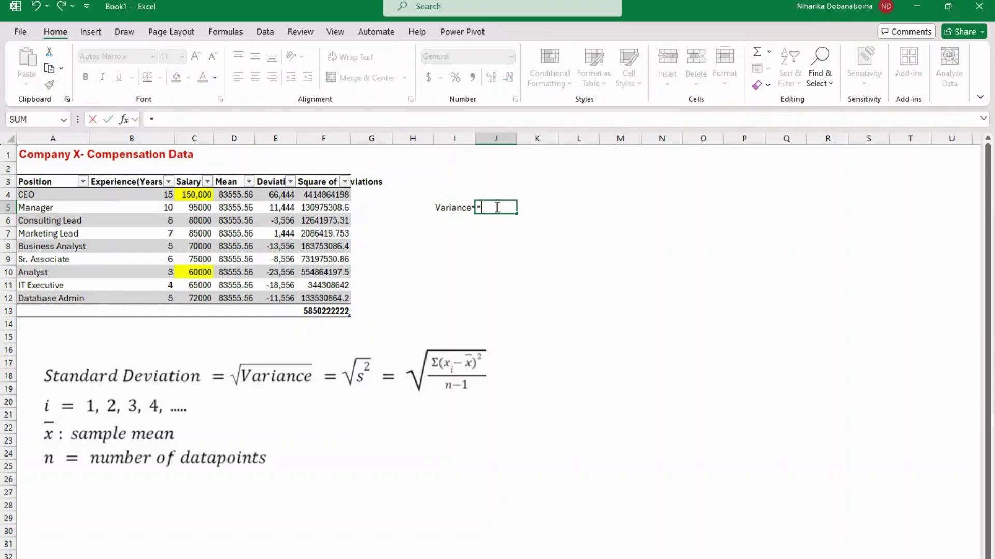
{"action": "left_click", "coordinate": [333, 310]}
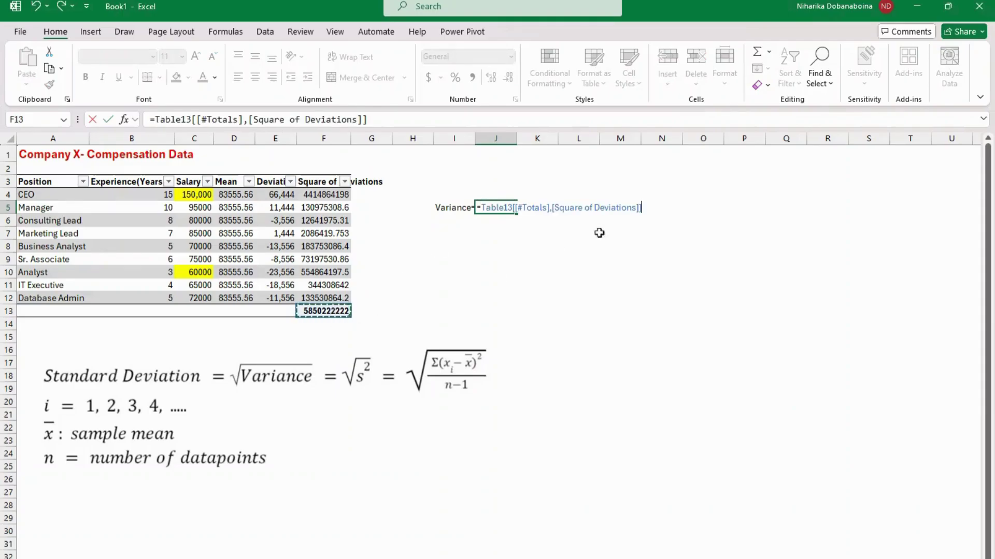
{"action": "type", "text": "/"}
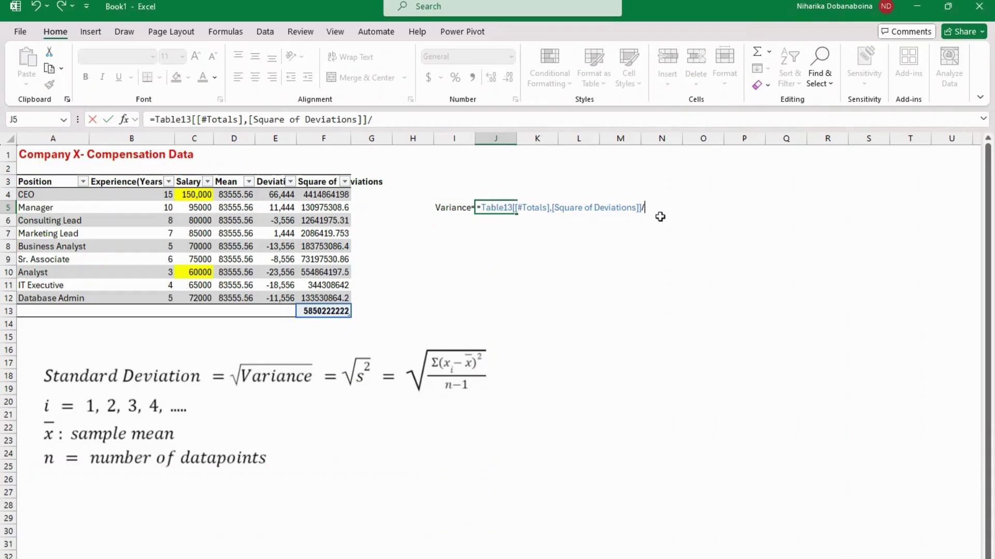
{"action": "type", "text": "8"}
{"action": "key", "text": "Return"}
{"action": "left_click", "coordinate": [503, 205]}
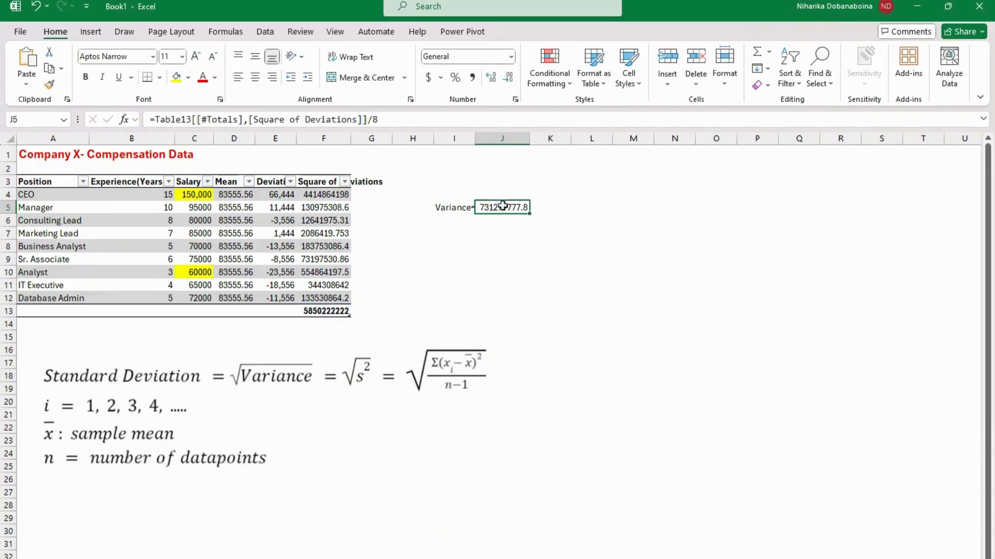
Enter the label "Standard Deviation=" in cell I6 and widen column I to fit it.
{"action": "left_click", "coordinate": [447, 223]}
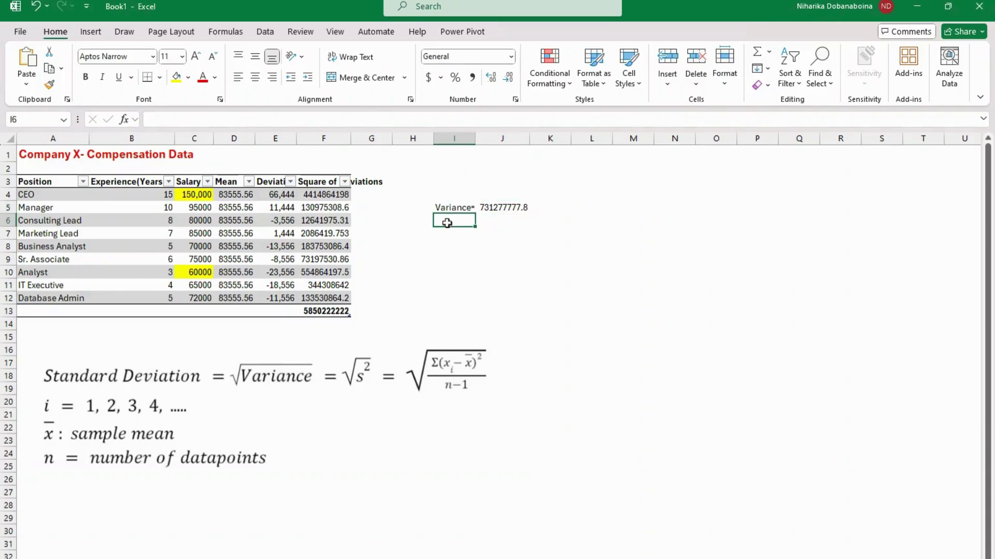
{"action": "type", "text": "Standr"}
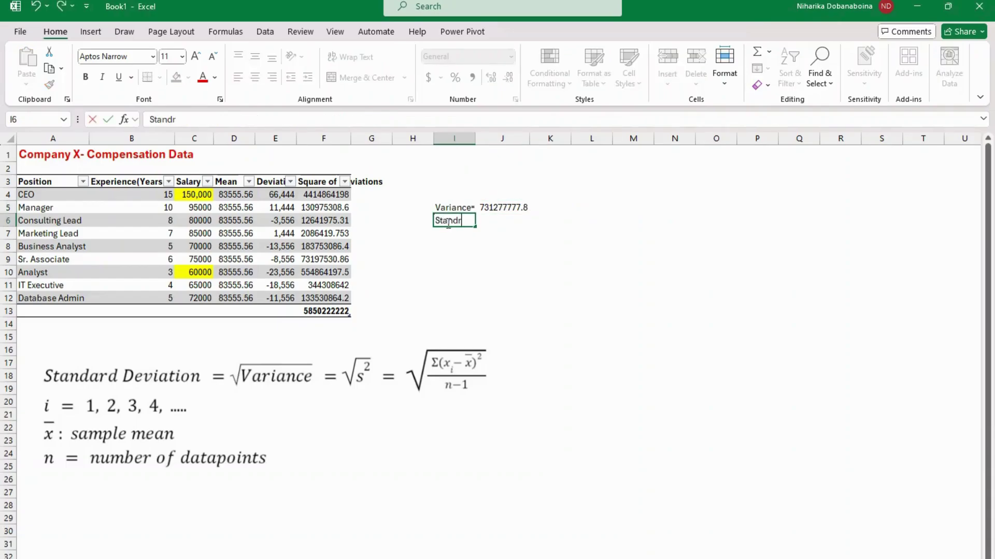
{"action": "key", "text": "BackSpace"}
{"action": "type", "text": "ard Deviation="}
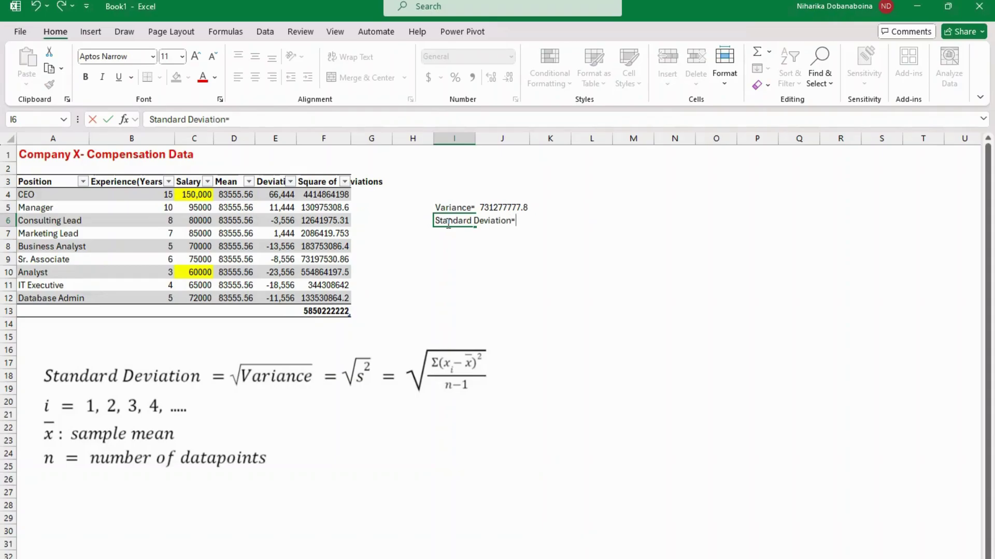
{"action": "left_click", "coordinate": [517, 241]}
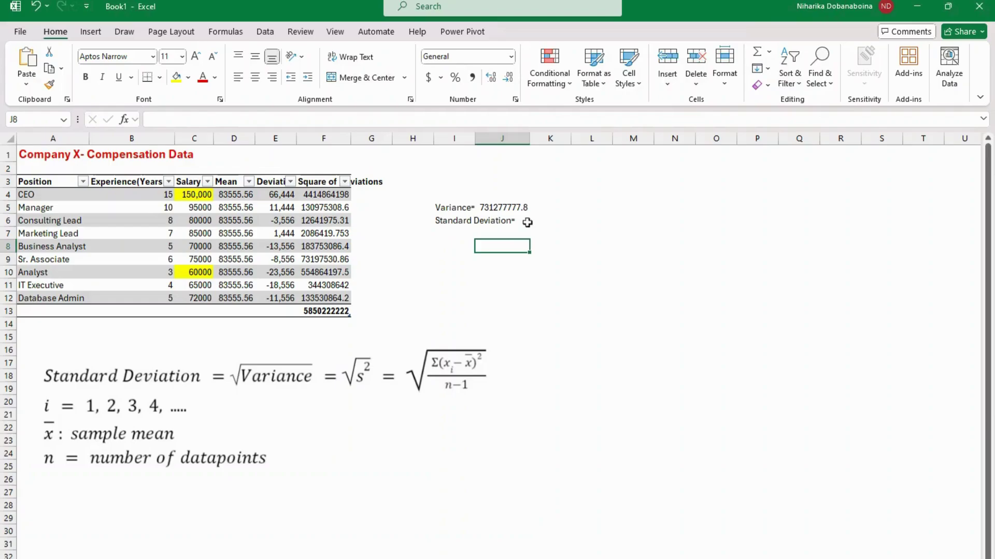
{"action": "left_click", "coordinate": [526, 222]}
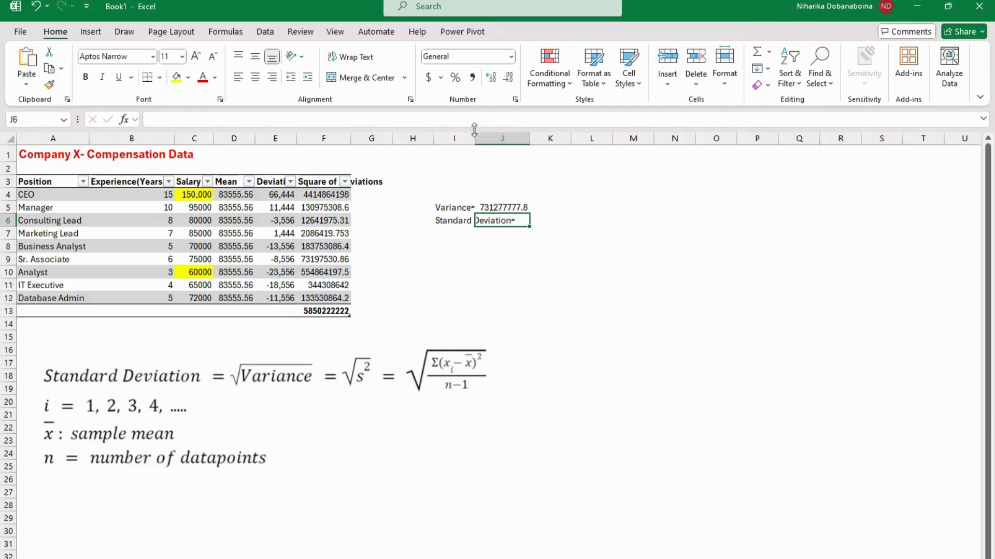
{"action": "left_click_drag", "start_coordinate": [475, 139], "coordinate": [534, 139]}
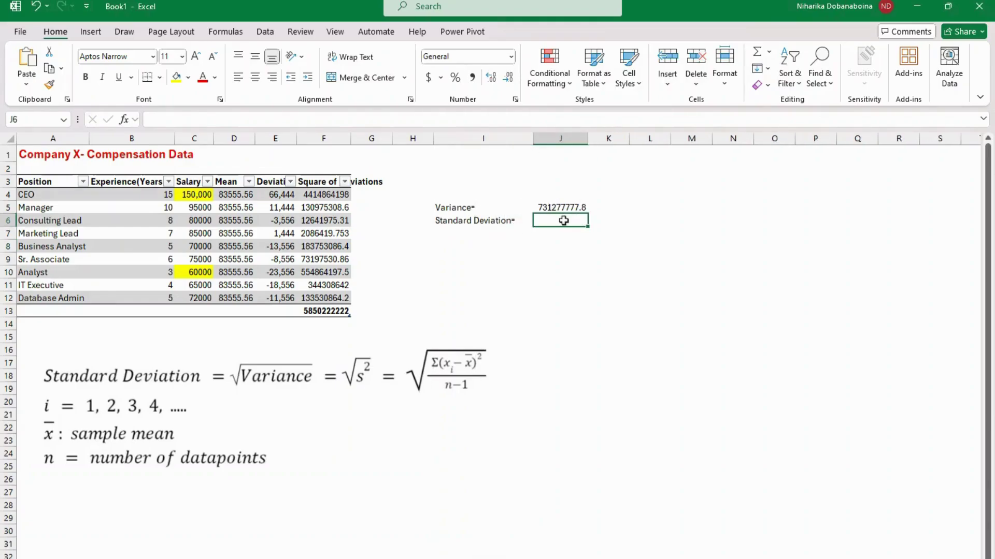
Calculate the standard deviation in J6 as the square root of the variance using =SQRT(J5).
{"action": "type", "text": "="}
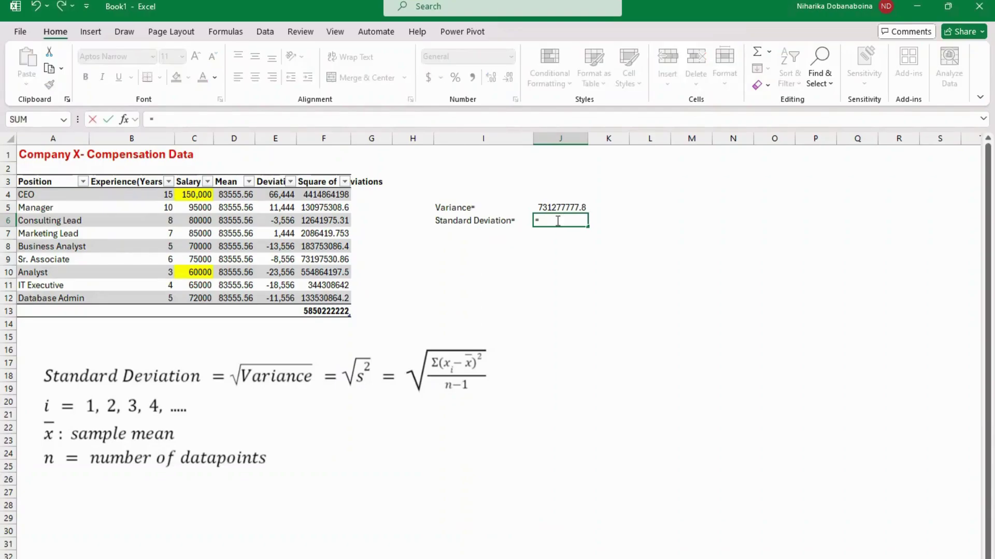
{"action": "type", "text": "sqrt("}
{"action": "left_click", "coordinate": [558, 207]}
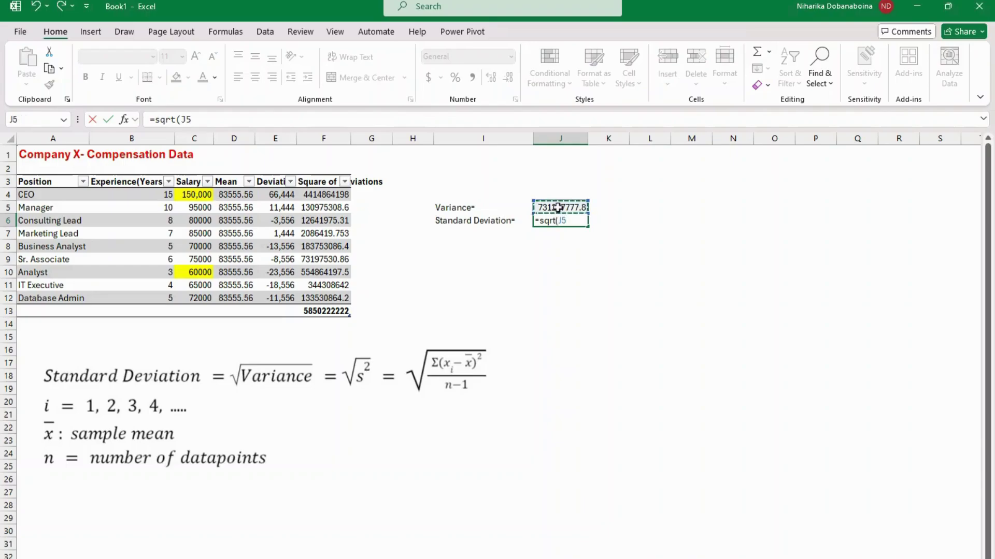
{"action": "type", "text": ")"}
{"action": "key", "text": "Return"}
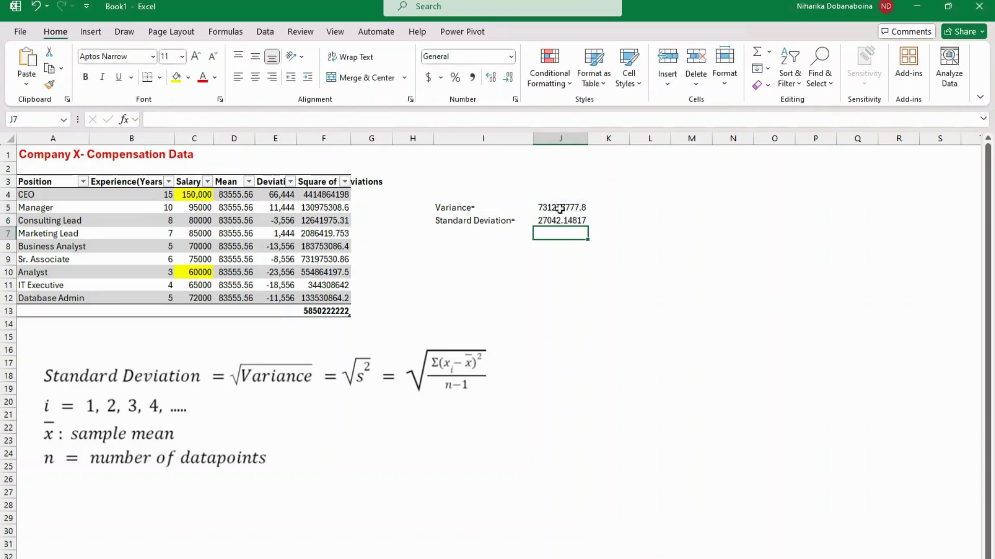
{"action": "left_click", "coordinate": [572, 221]}
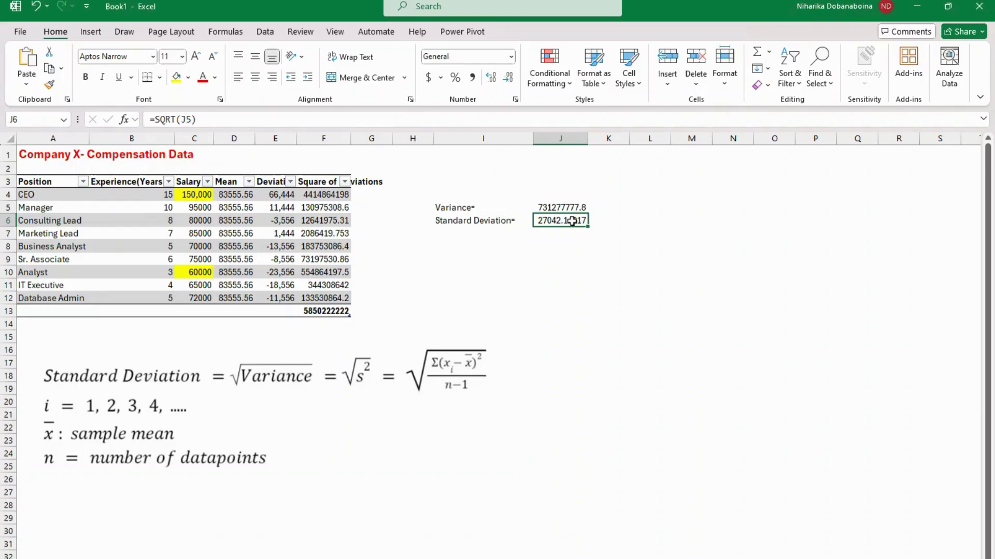
Calculate the sample standard deviation of the salaries in J8 with =STDEV.S(Table13[Salary]) and compare it with the result in J6.
{"action": "left_click", "coordinate": [556, 247]}
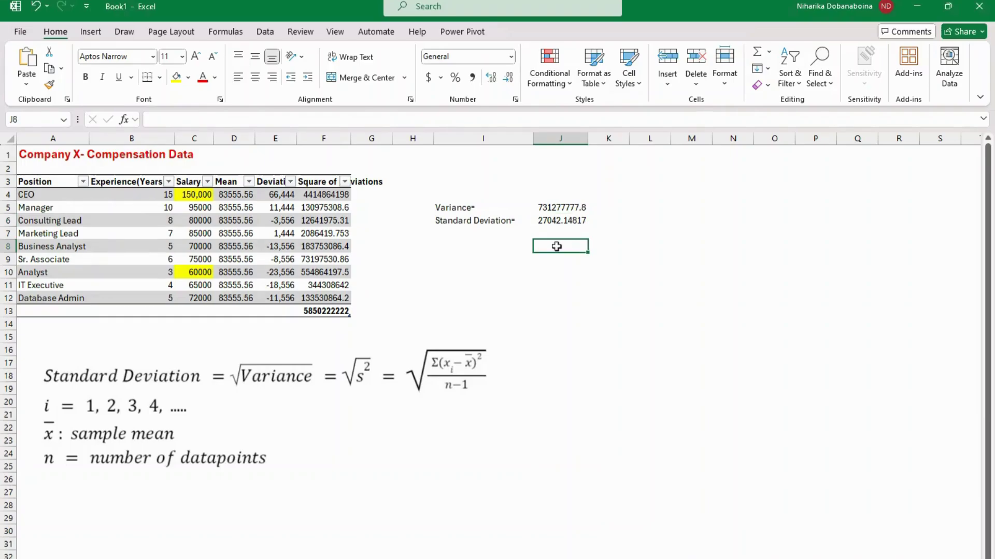
{"action": "type", "text": "=std"}
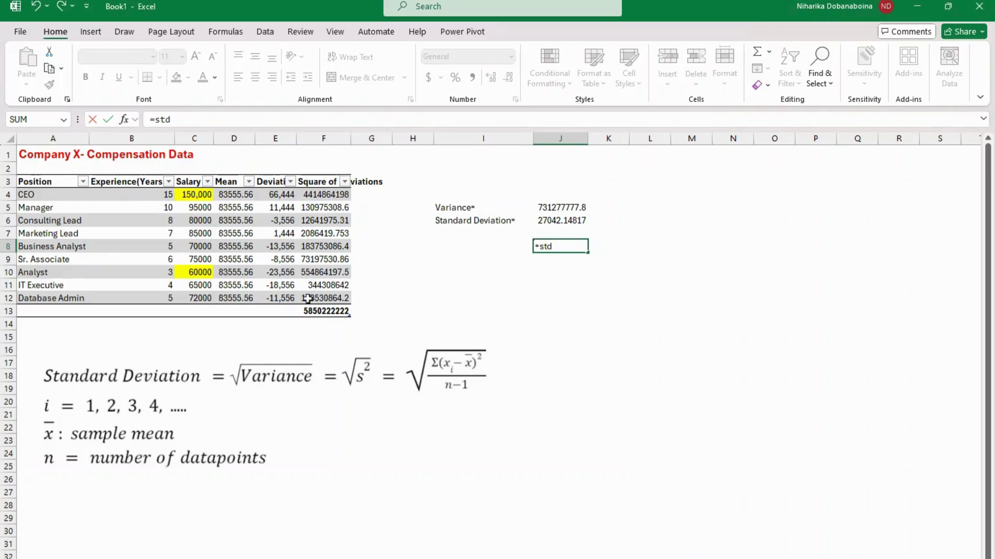
{"action": "double_click", "coordinate": [571, 275]}
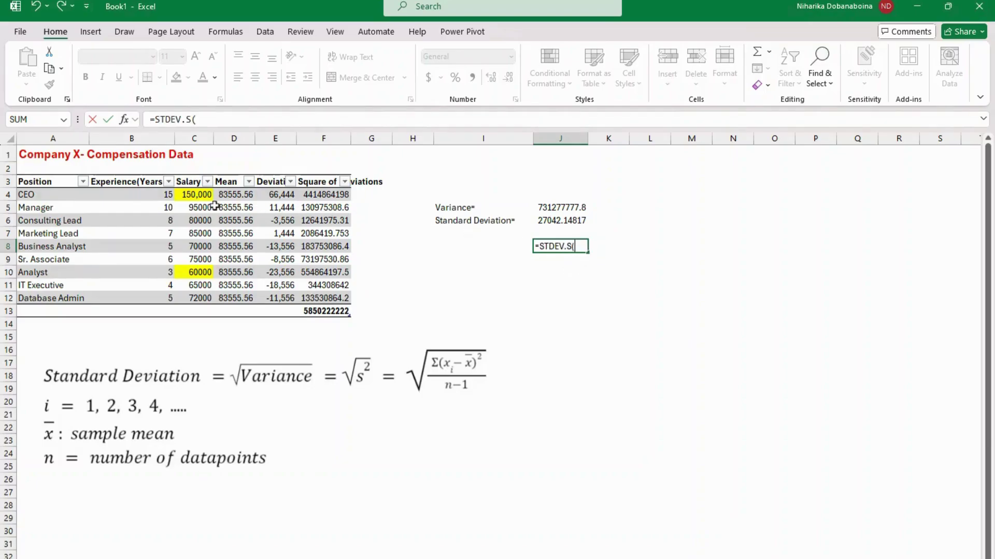
{"action": "left_click_drag", "start_coordinate": [189, 194], "coordinate": [199, 297]}
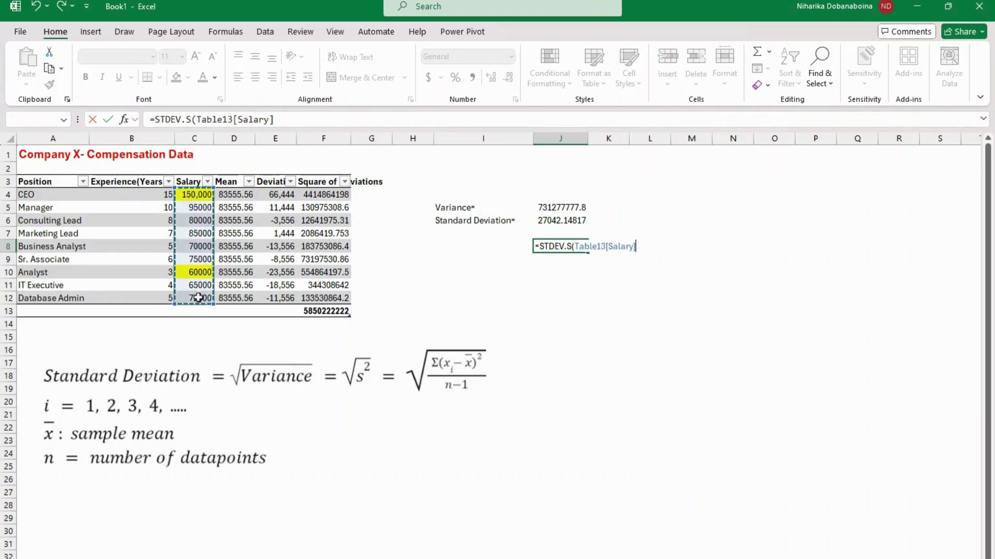
{"action": "key", "text": "Return"}
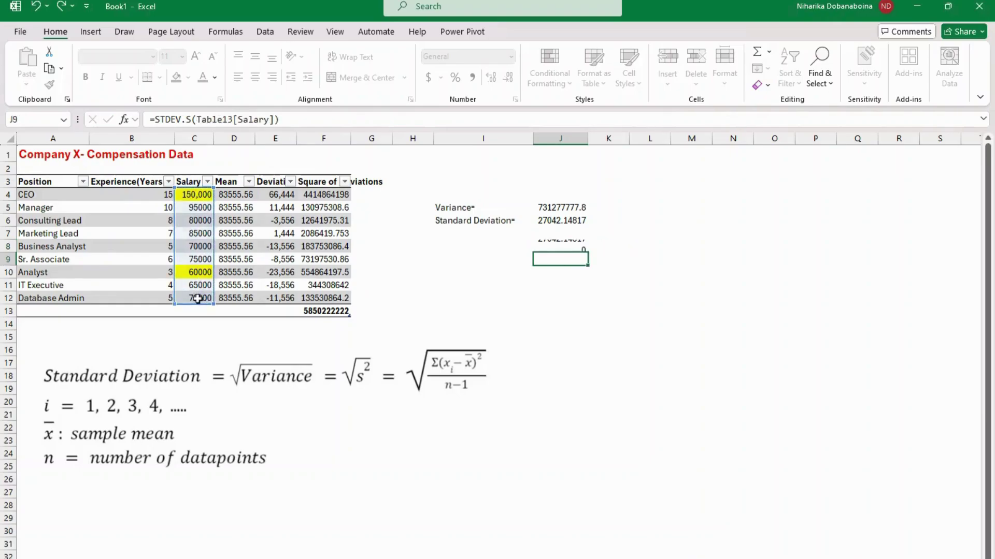
{"action": "left_click", "coordinate": [557, 247]}
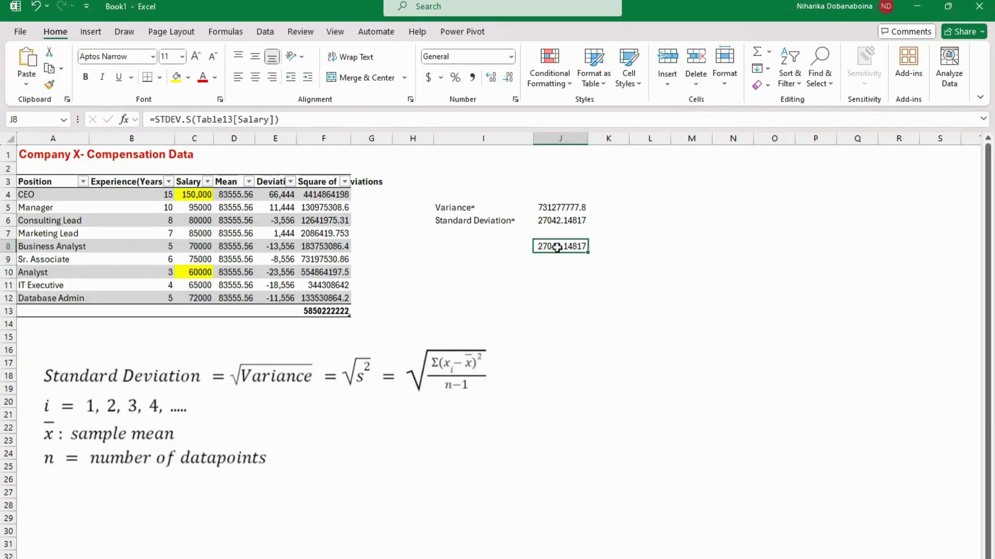
{"action": "left_click", "coordinate": [572, 219]}
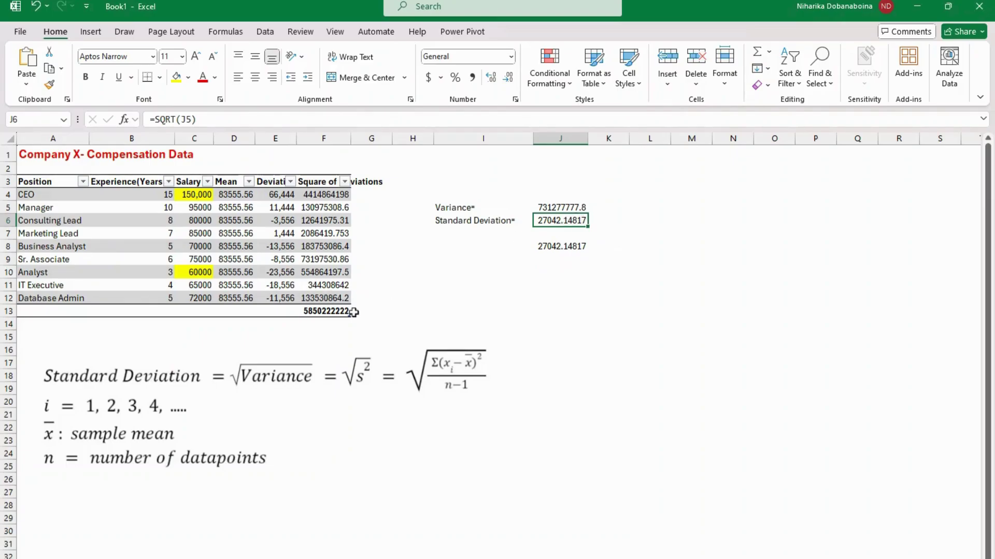
{"action": "left_click", "coordinate": [570, 247]}
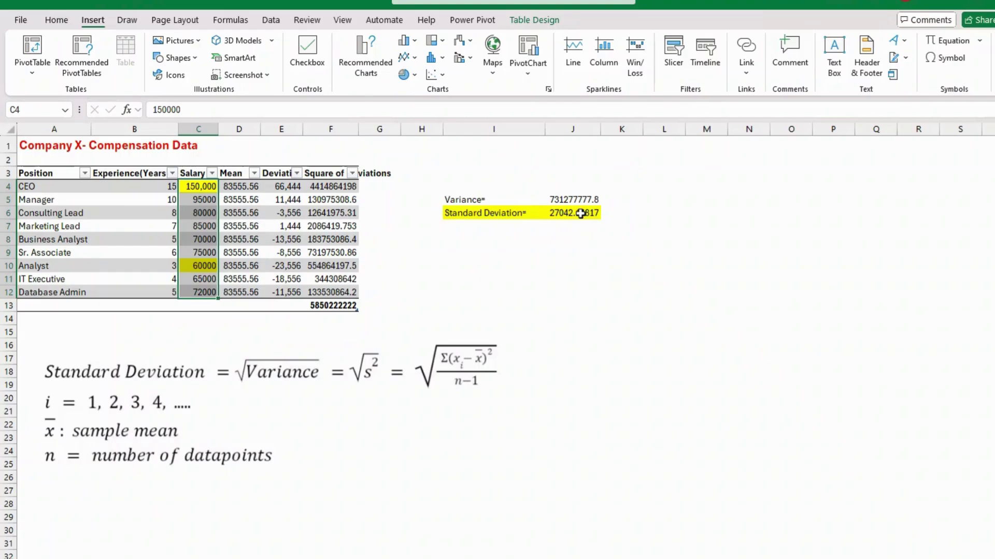
{"action": "left_click", "coordinate": [580, 214]}
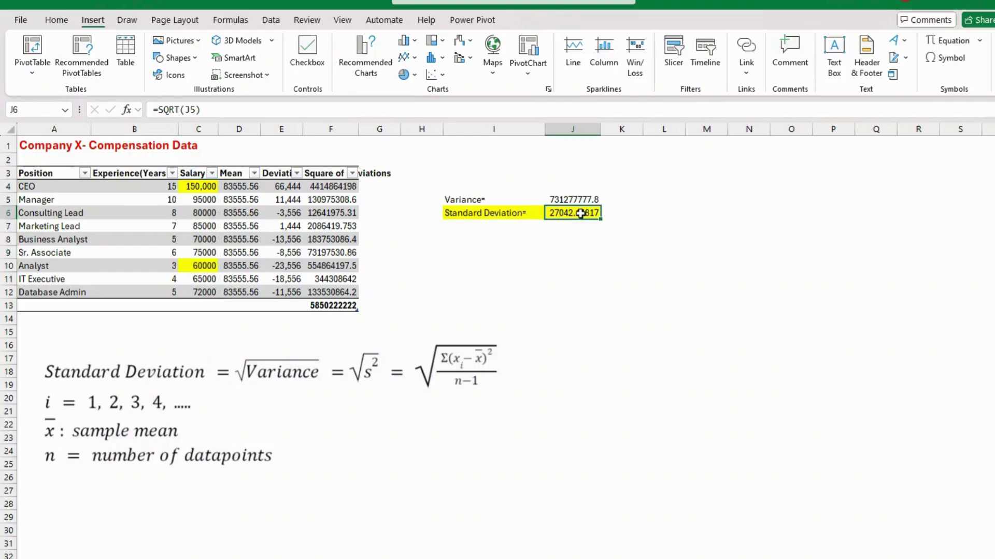